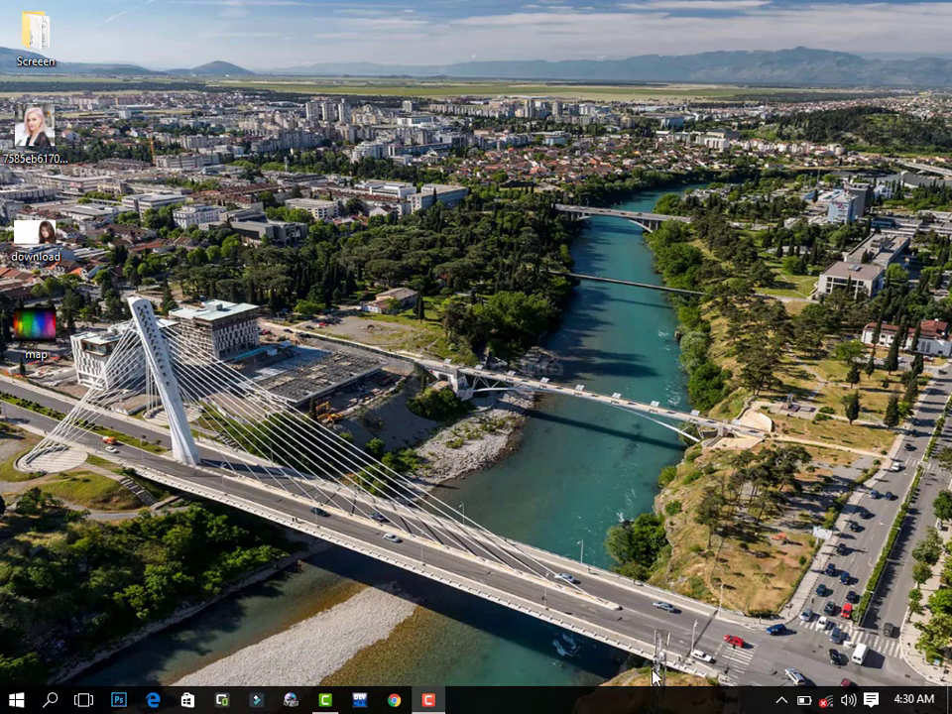
# Launch Adobe Photoshop CC 2014 from the Windows taskbar.
pyautogui.click(153, 702)
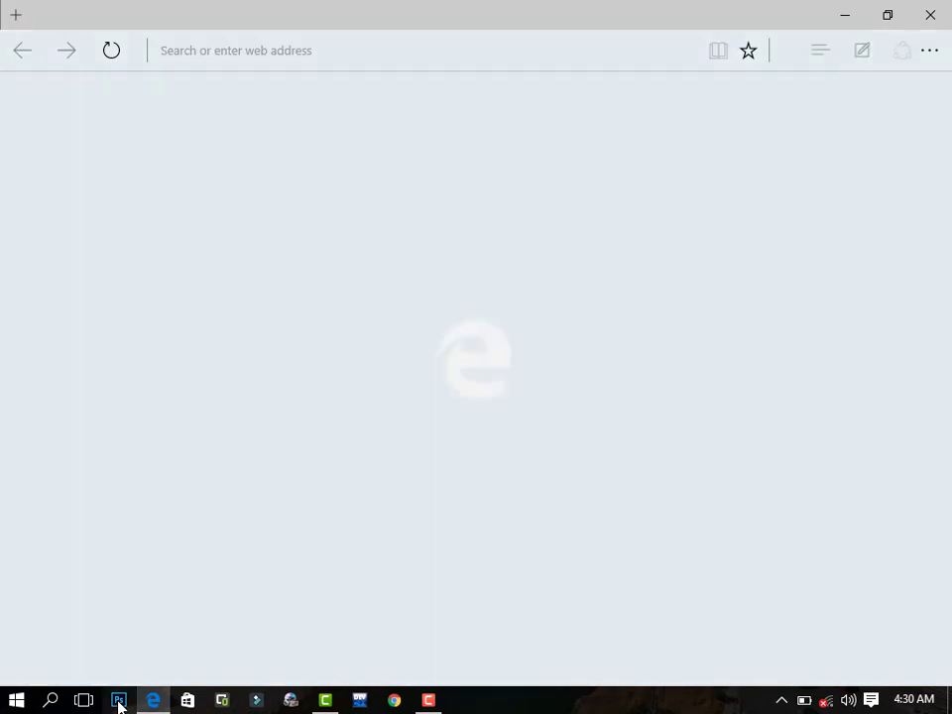
pyautogui.click(119, 700)
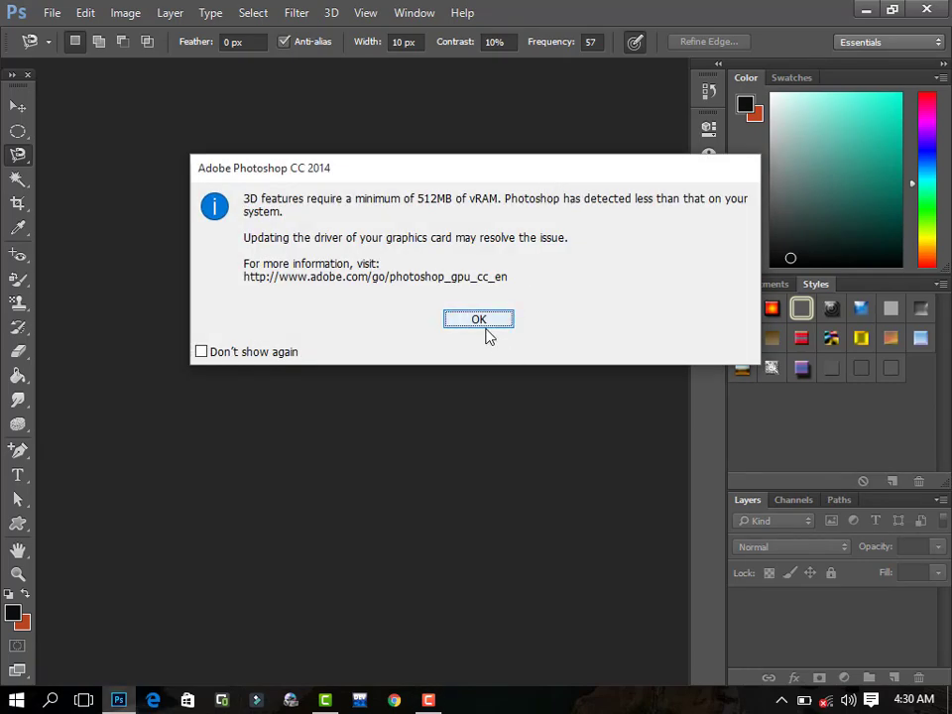
# Dismiss the vRAM warning and open the pink-haired woman's portrait from the Desktop.
pyautogui.click(485, 327)
pyautogui.hotkey('ctrl', 'o')
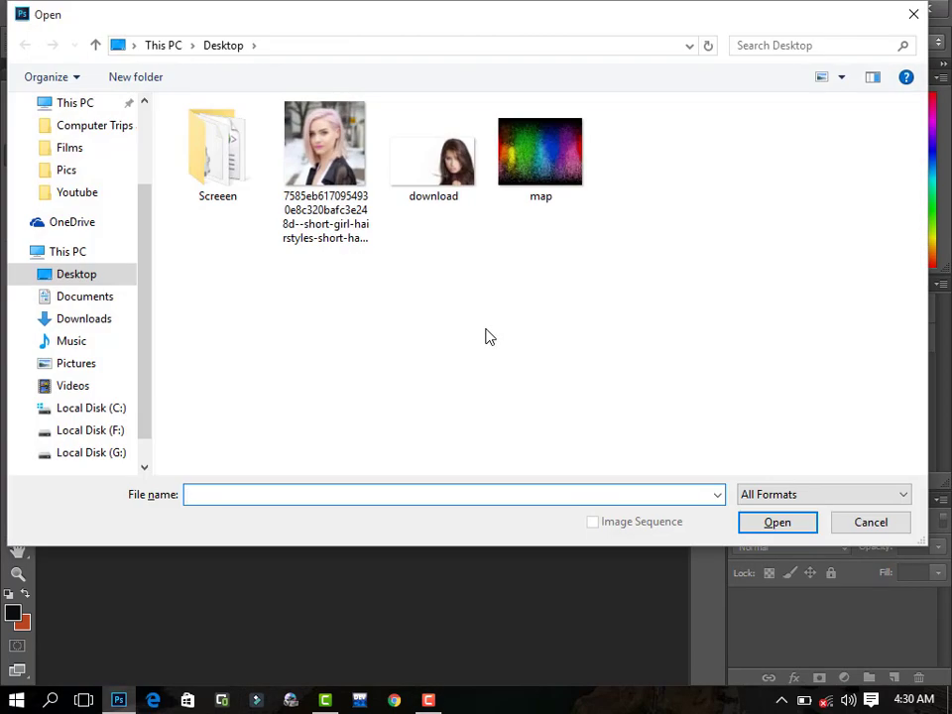
pyautogui.doubleClick(338, 198)
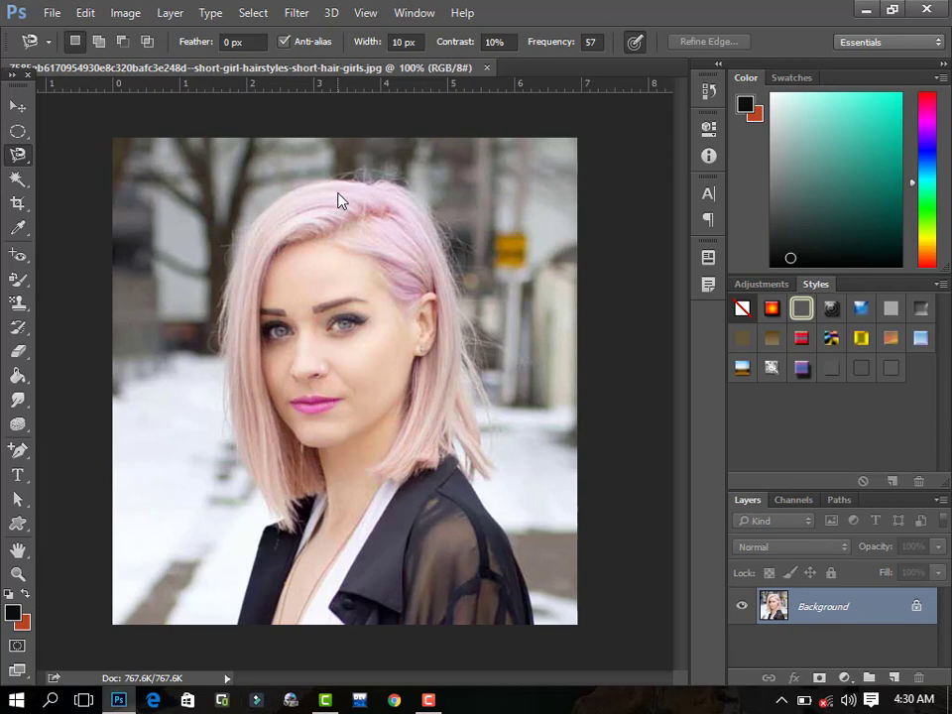
# Inspect the photo at 200% zoom, zoom back out, and bring up the pen tool variants.
pyautogui.click(18, 451)
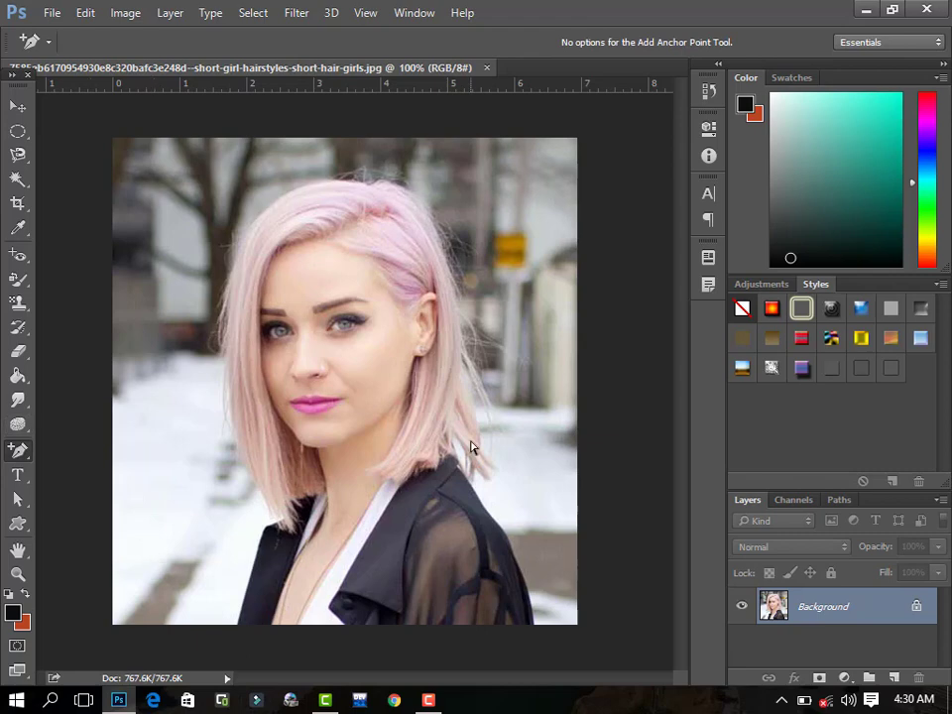
pyautogui.hotkey('ctrl', '+')
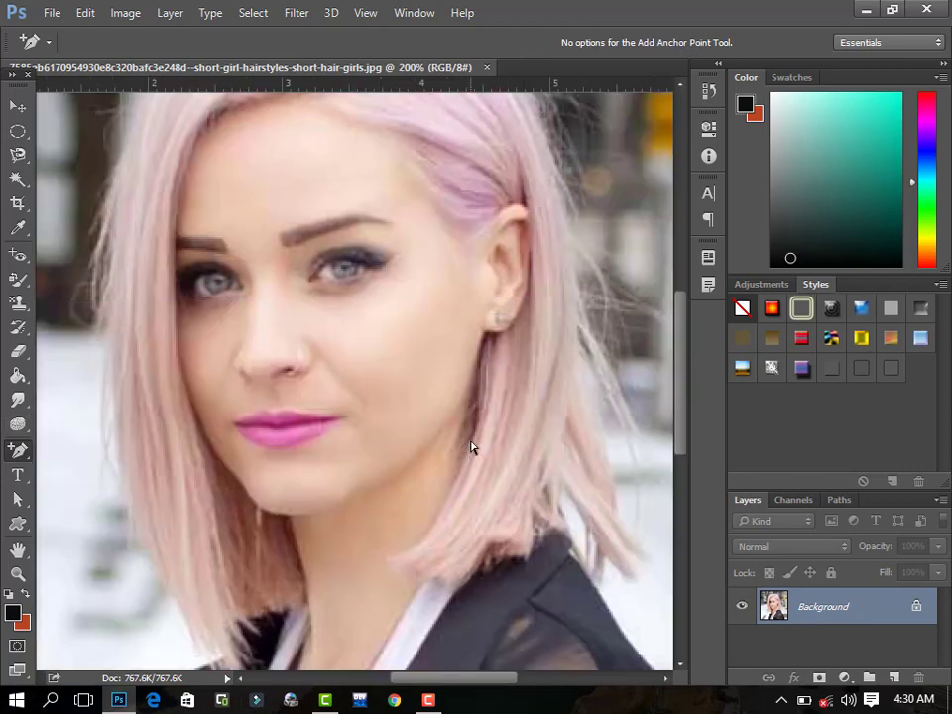
pyautogui.hotkey('ctrl', '-')
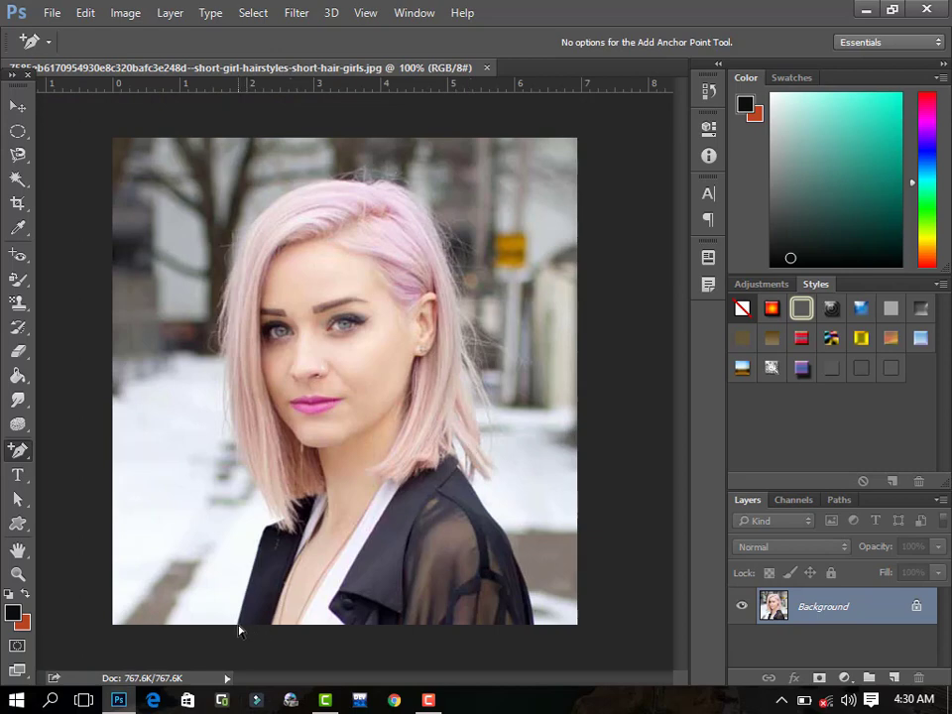
pyautogui.rightClick(23, 451)
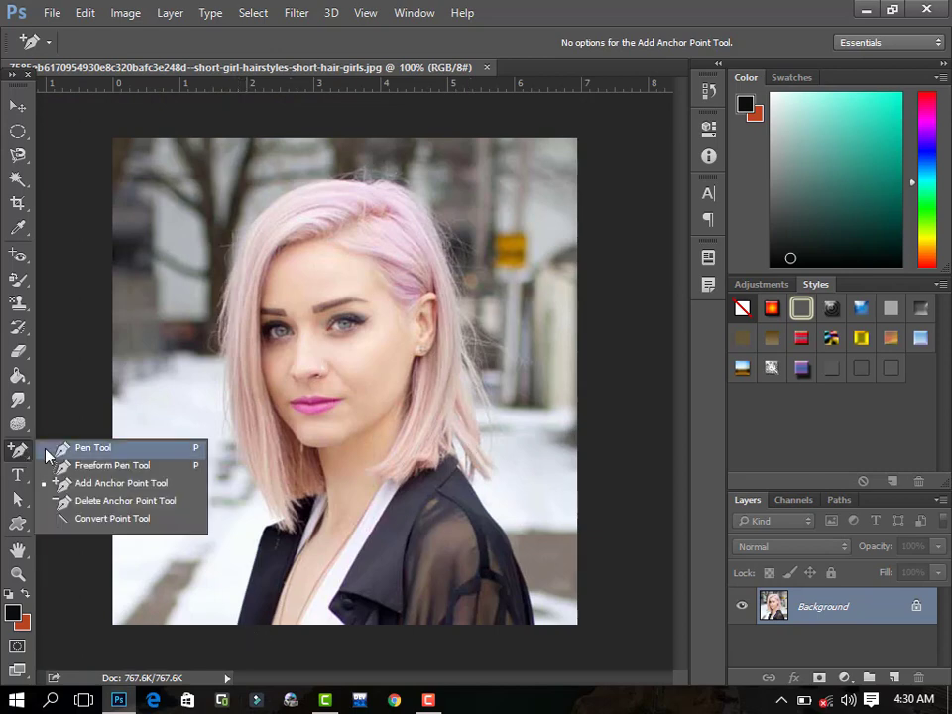
# Start a pen path at the photo's bottom edge and trace up the jacket and hair's left edge.
pyautogui.click(46, 449)
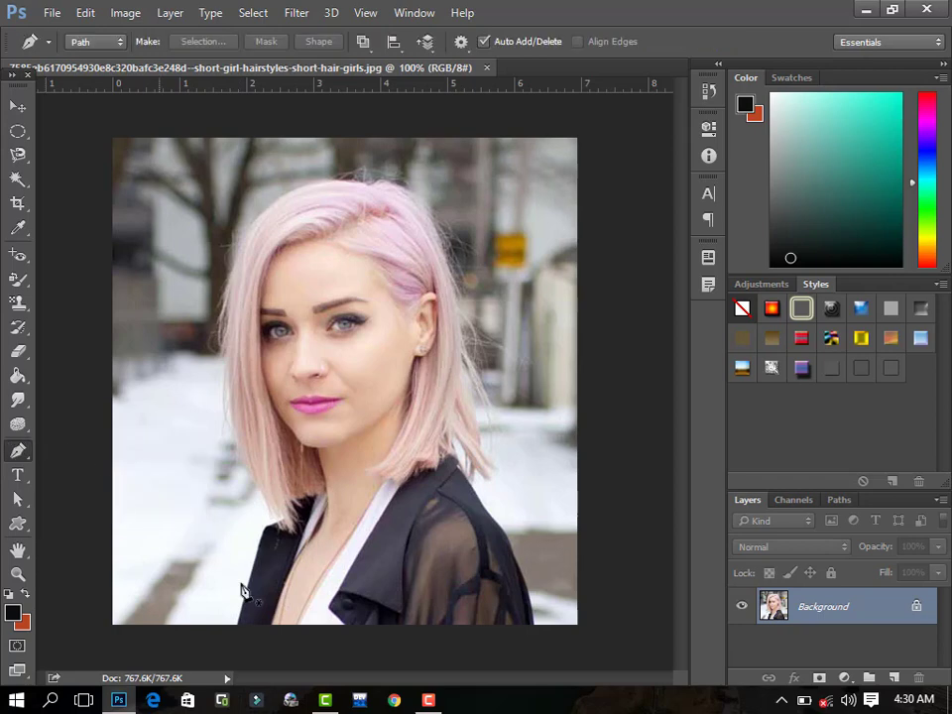
pyautogui.click(238, 626)
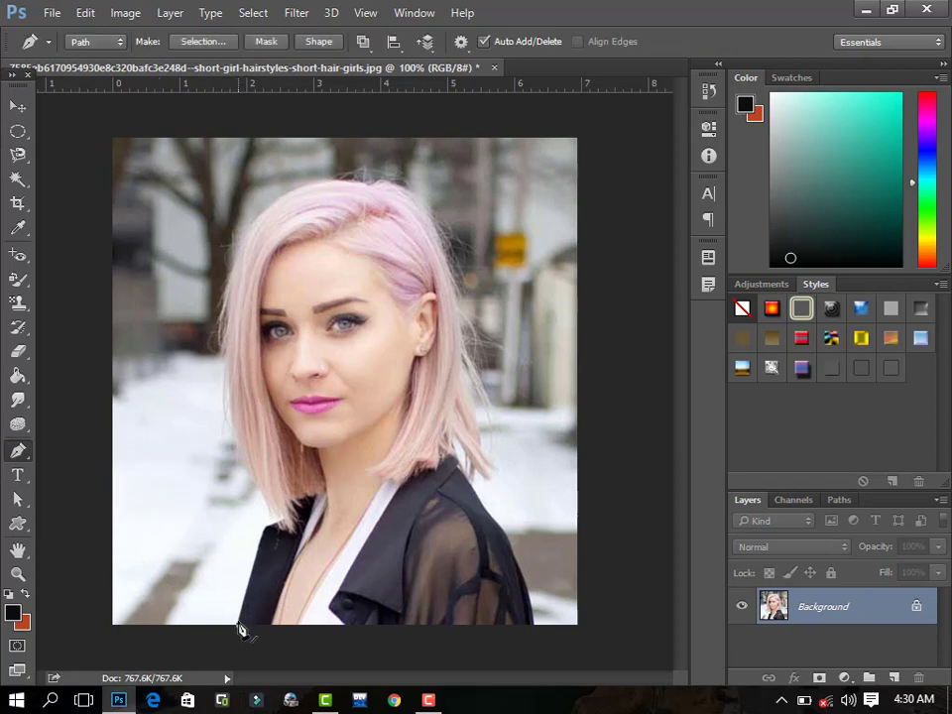
pyautogui.click(265, 533)
pyautogui.moveTo(226, 414); pyautogui.dragTo(213, 359)
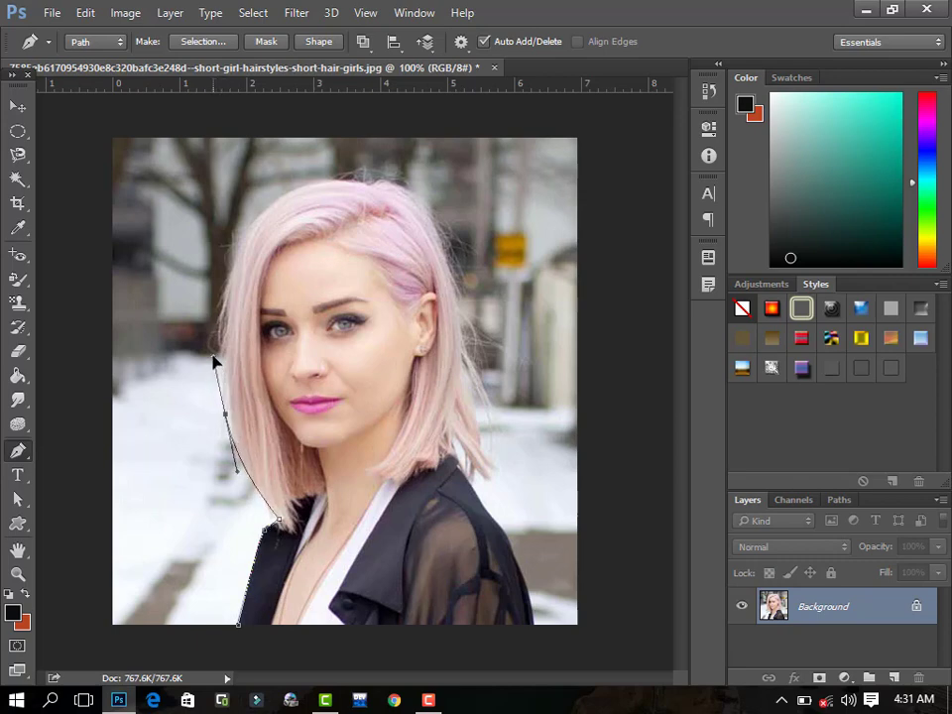
pyautogui.keyDown('alt'); pyautogui.click(227, 416); pyautogui.keyUp('alt')
pyautogui.moveTo(228, 276); pyautogui.dragTo(253, 230)
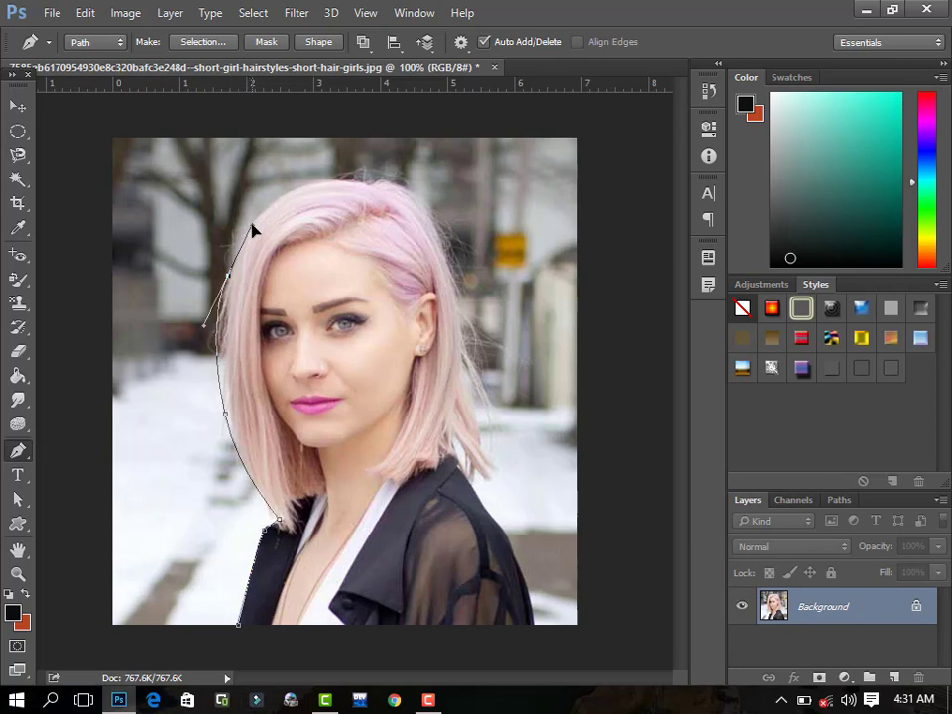
pyautogui.keyDown('alt'); pyautogui.click(229, 276); pyautogui.keyUp('alt')
# Curve the path over the top of the head and down the hair's right edge.
pyautogui.click(335, 178)
pyautogui.moveTo(336, 180); pyautogui.dragTo(428, 178)
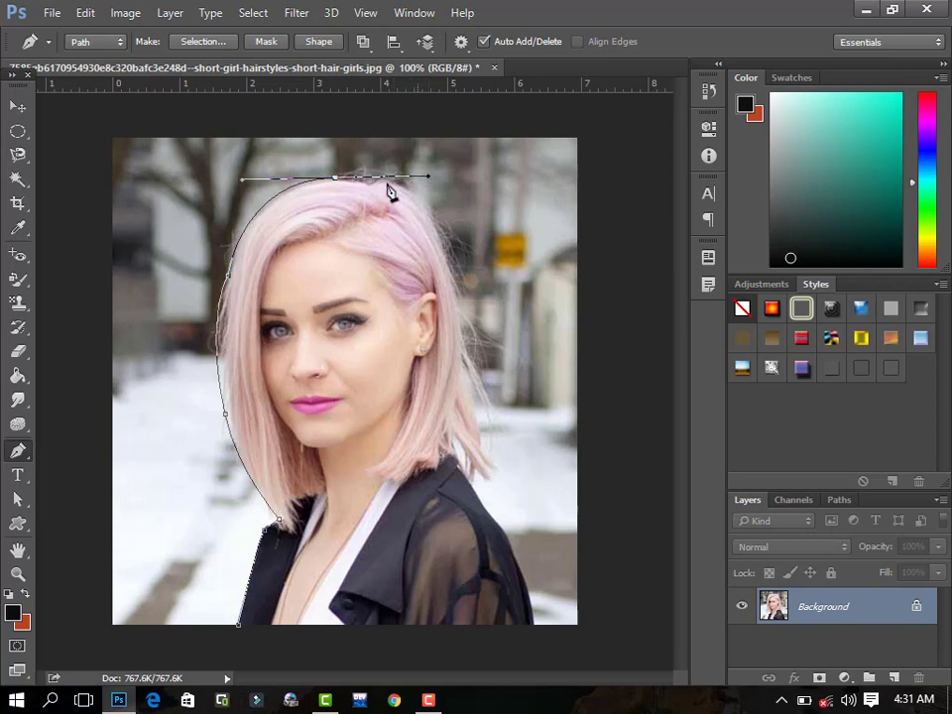
pyautogui.keyDown('alt'); pyautogui.click(336, 180); pyautogui.keyUp('alt')
pyautogui.moveTo(473, 270); pyautogui.dragTo(533, 412)
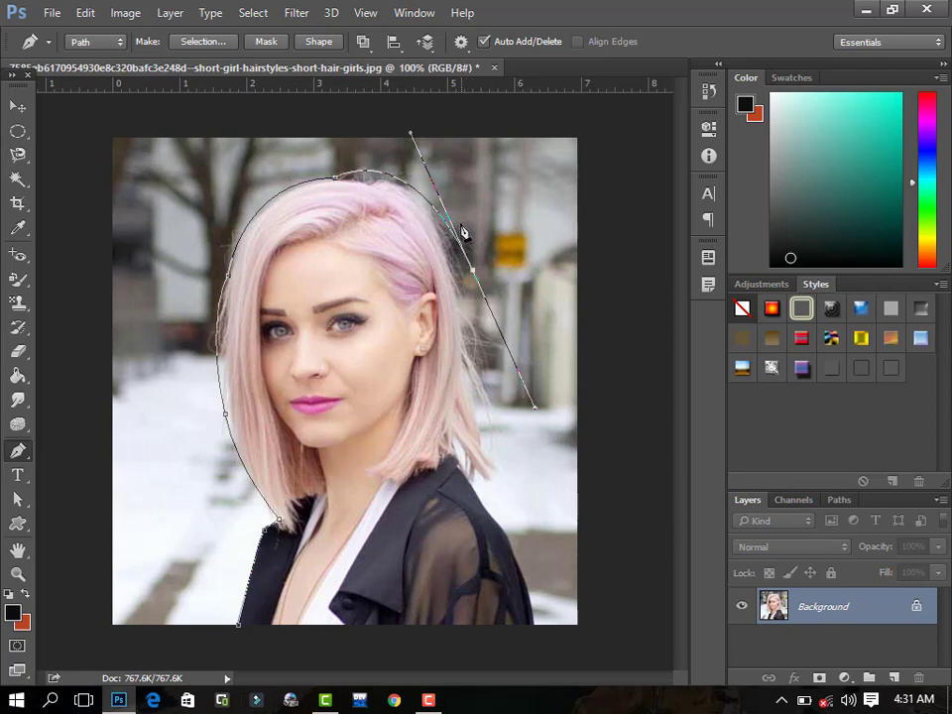
pyautogui.keyDown('alt'); pyautogui.click(475, 273); pyautogui.keyUp('alt')
pyautogui.click(495, 417)
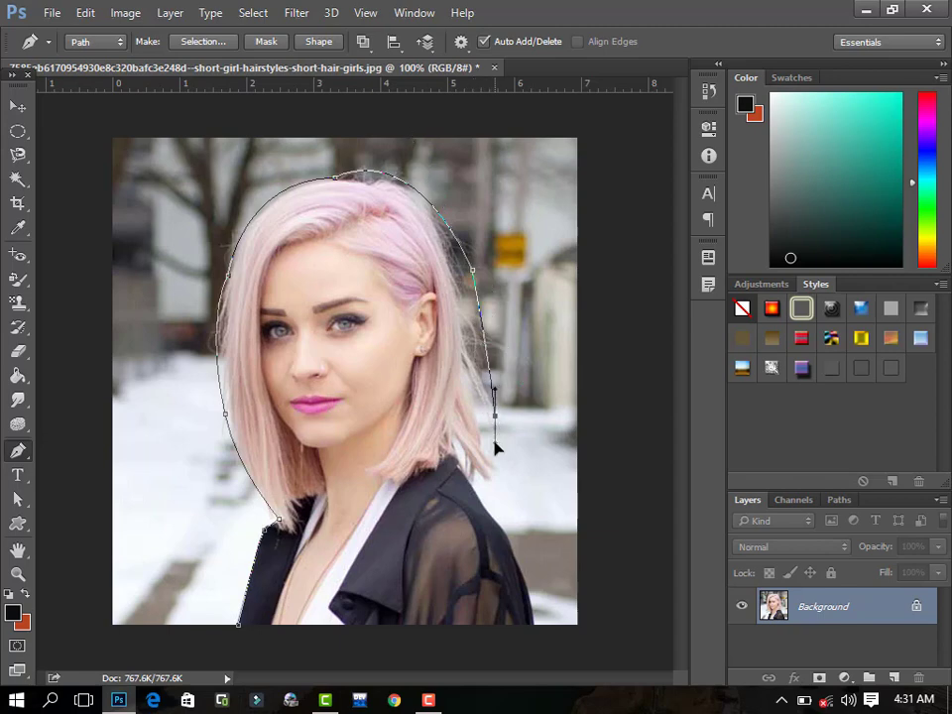
pyautogui.moveTo(495, 418); pyautogui.dragTo(495, 442)
pyautogui.keyDown('alt'); pyautogui.click(495, 417); pyautogui.keyUp('alt')
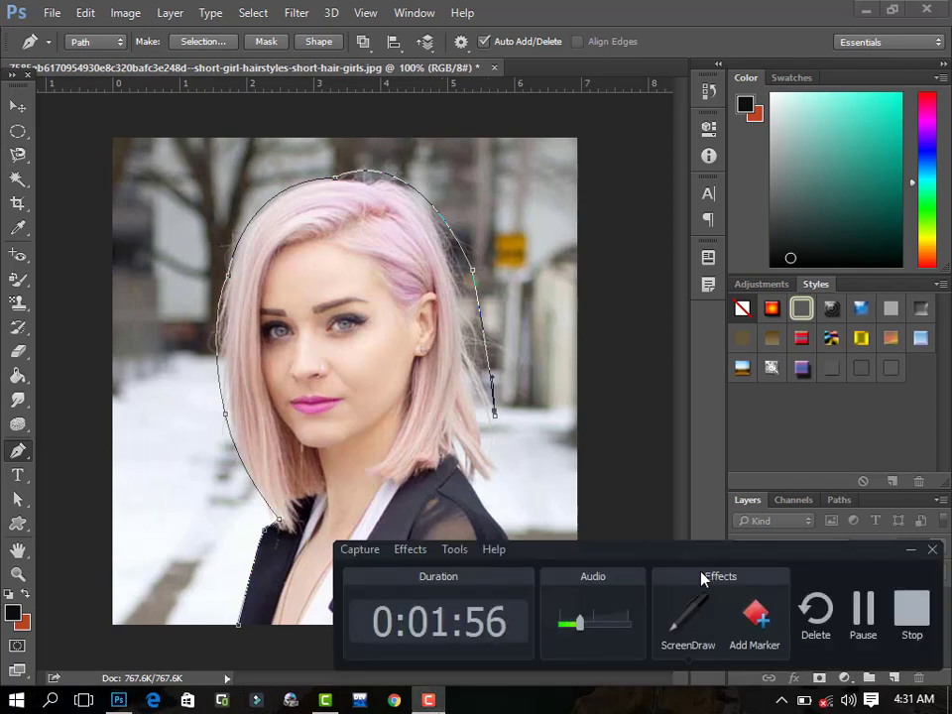
# Trace from where hair meets jacket down the jacket's right edge, closing at the starting anchor.
pyautogui.click(910, 548)
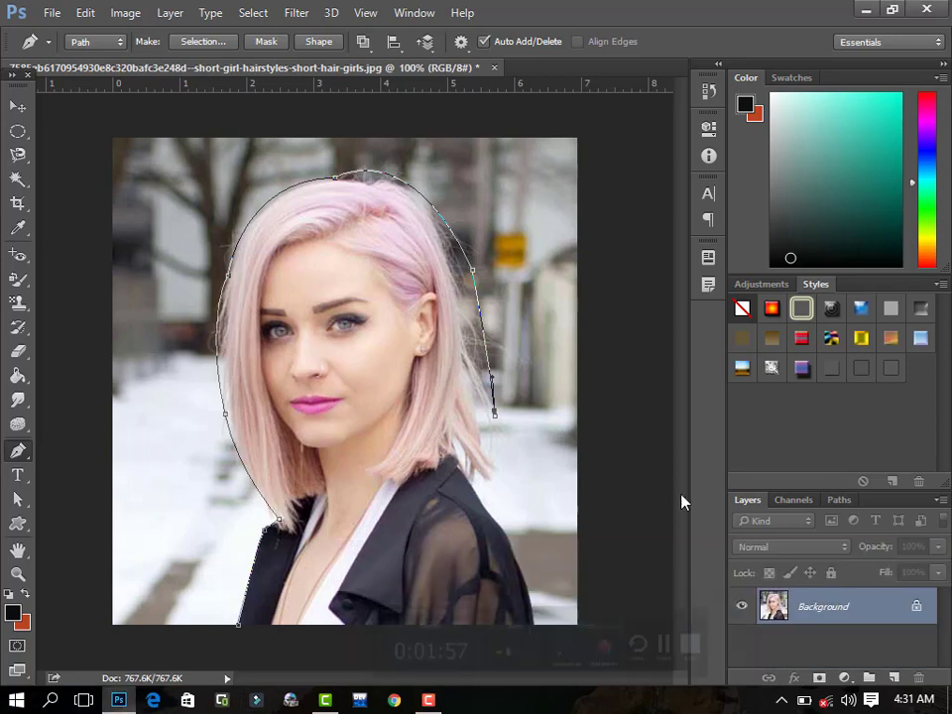
pyautogui.click(487, 482)
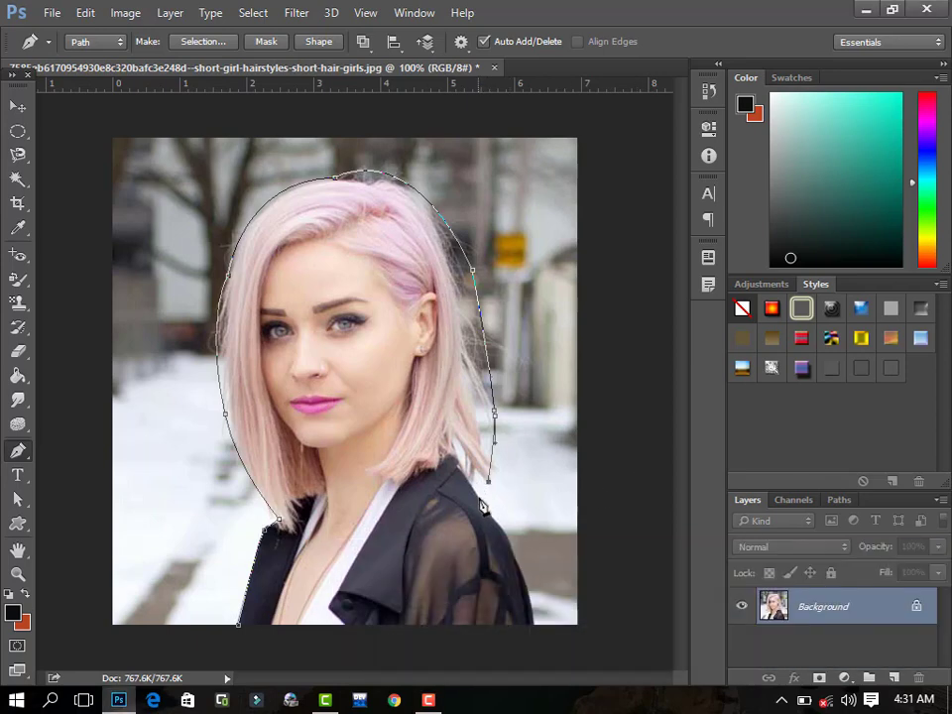
pyautogui.moveTo(480, 505); pyautogui.dragTo(493, 541)
pyautogui.keyDown('alt'); pyautogui.click(481, 501); pyautogui.keyUp('alt')
pyautogui.moveTo(508, 533); pyautogui.dragTo(511, 555)
pyautogui.moveTo(534, 596); pyautogui.dragTo(537, 655)
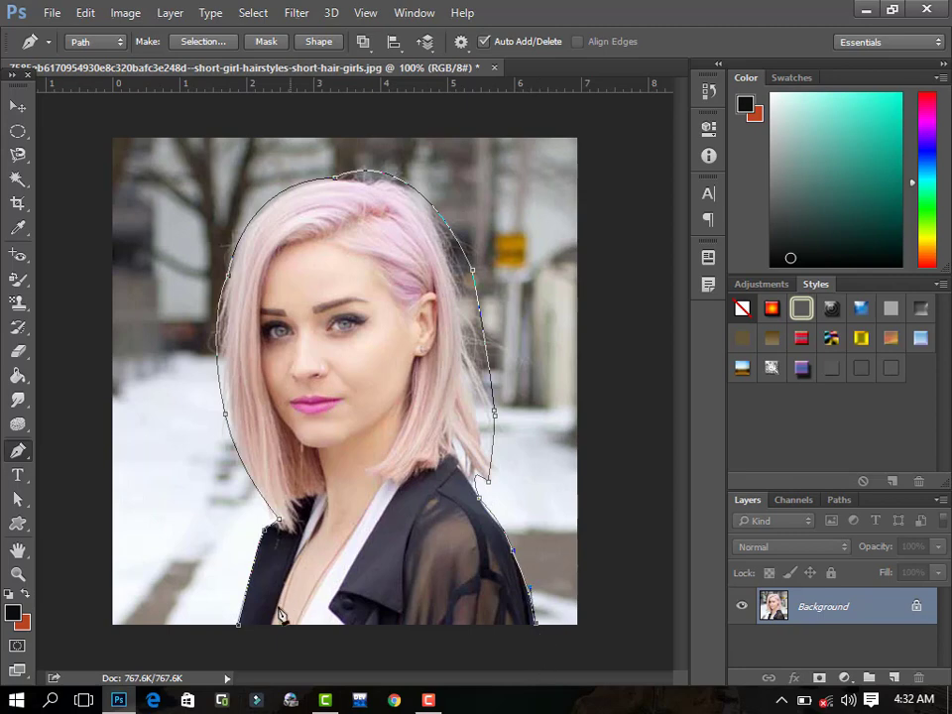
pyautogui.click(239, 626)
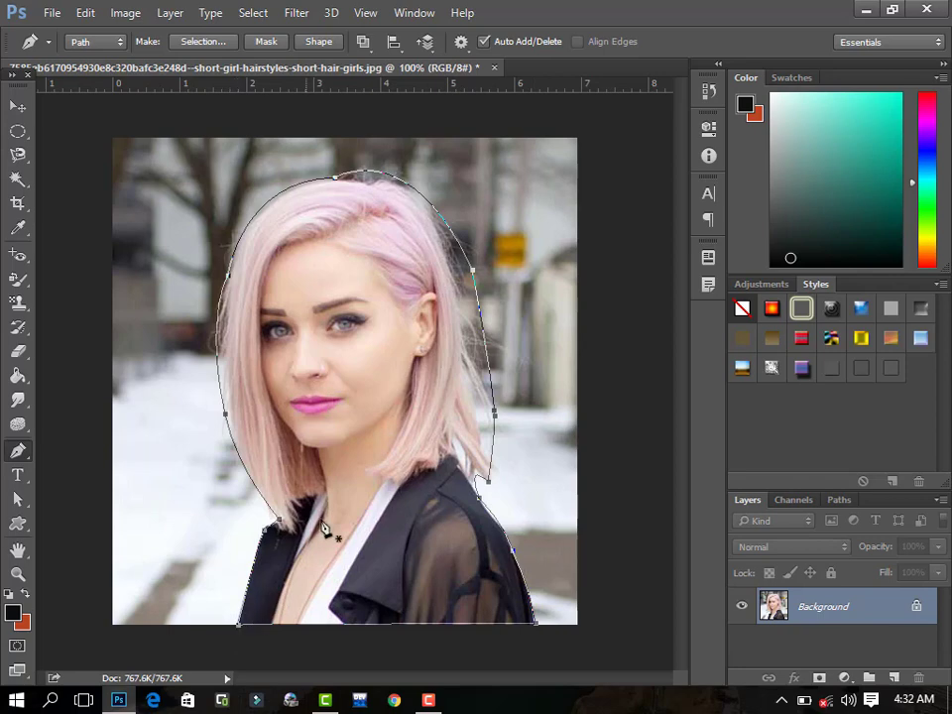
# Turn the path into a selection and copy the woman onto Layer 1.
pyautogui.rightClick(365, 319)
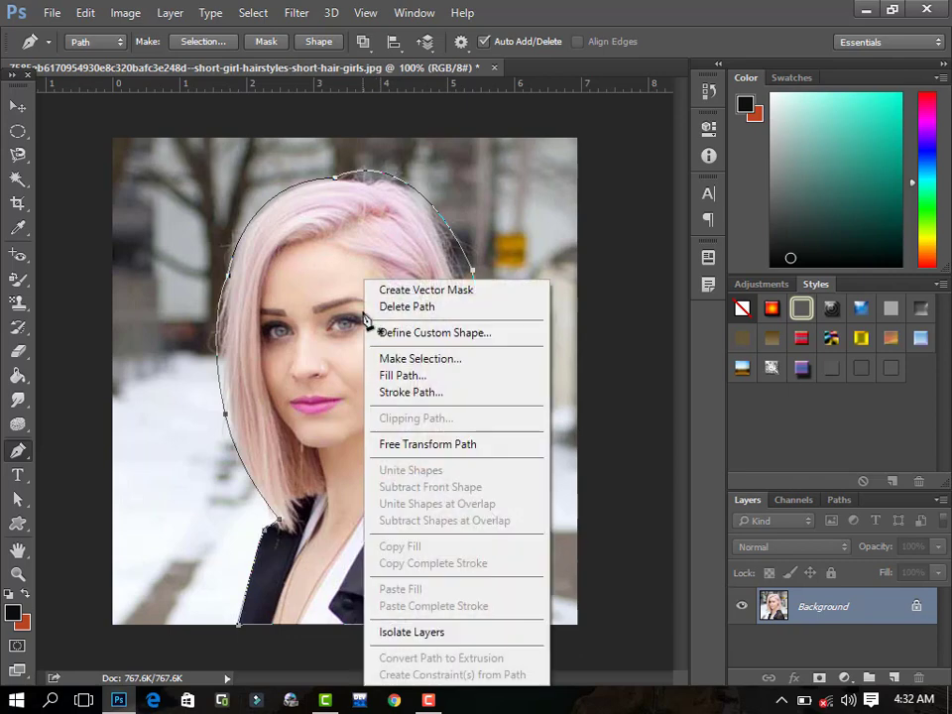
pyautogui.click(412, 363)
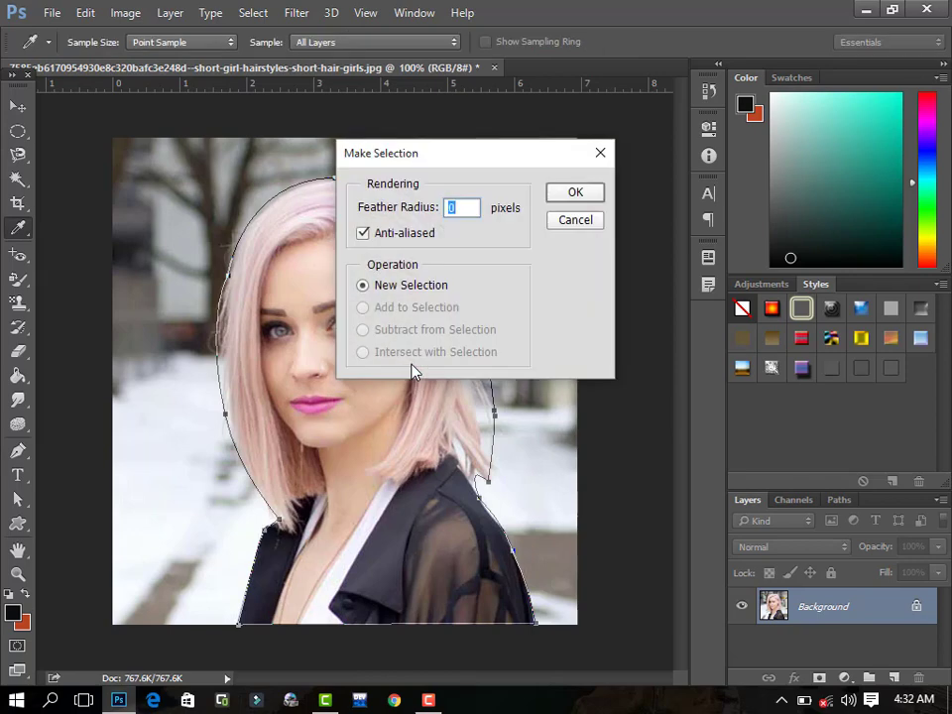
pyautogui.click(561, 201)
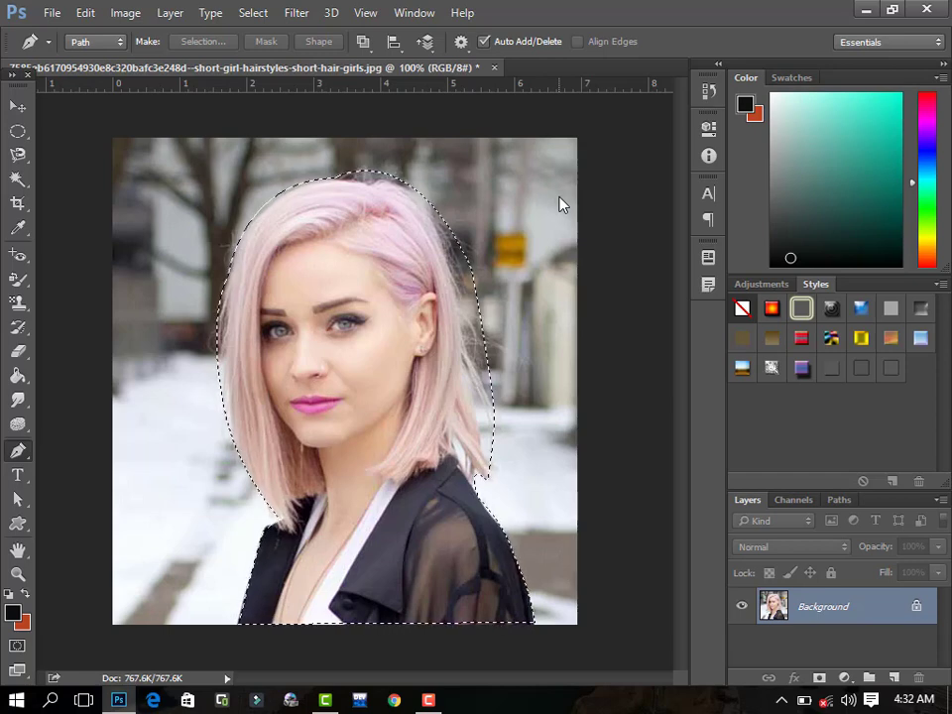
pyautogui.hotkey('ctrl', 'j')
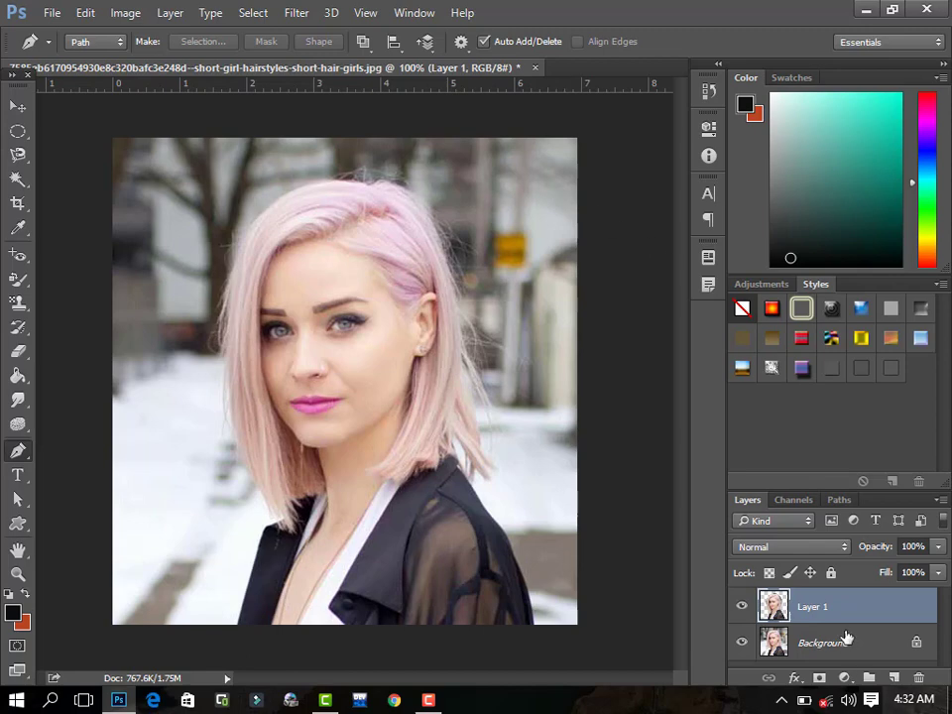
# Toggle the Background off and on to check the cutout, then merge Layer 1 back down.
pyautogui.click(742, 646)
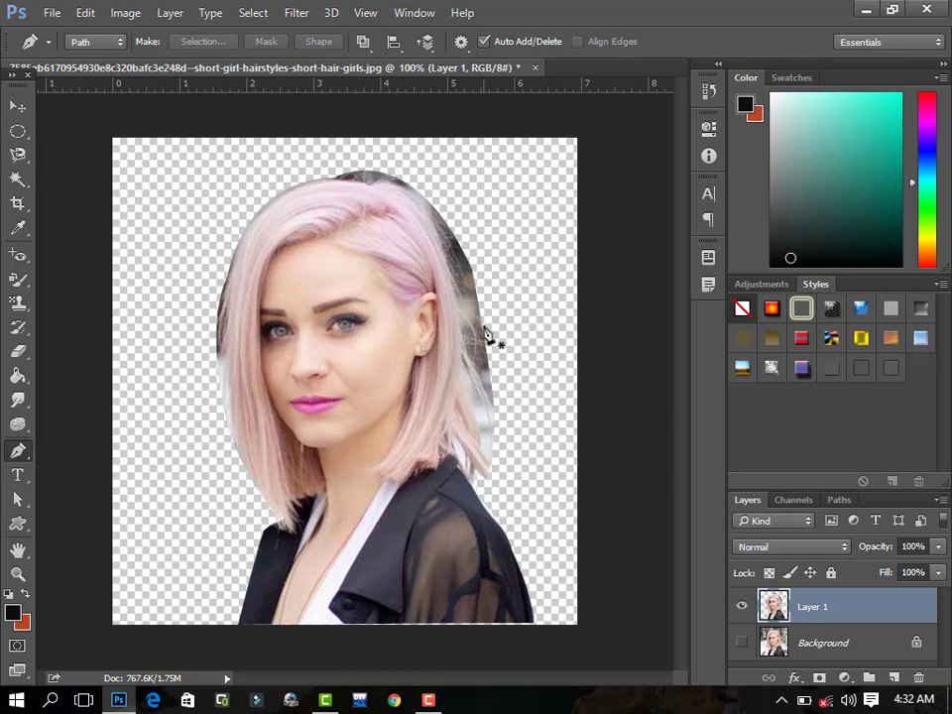
pyautogui.click(741, 643)
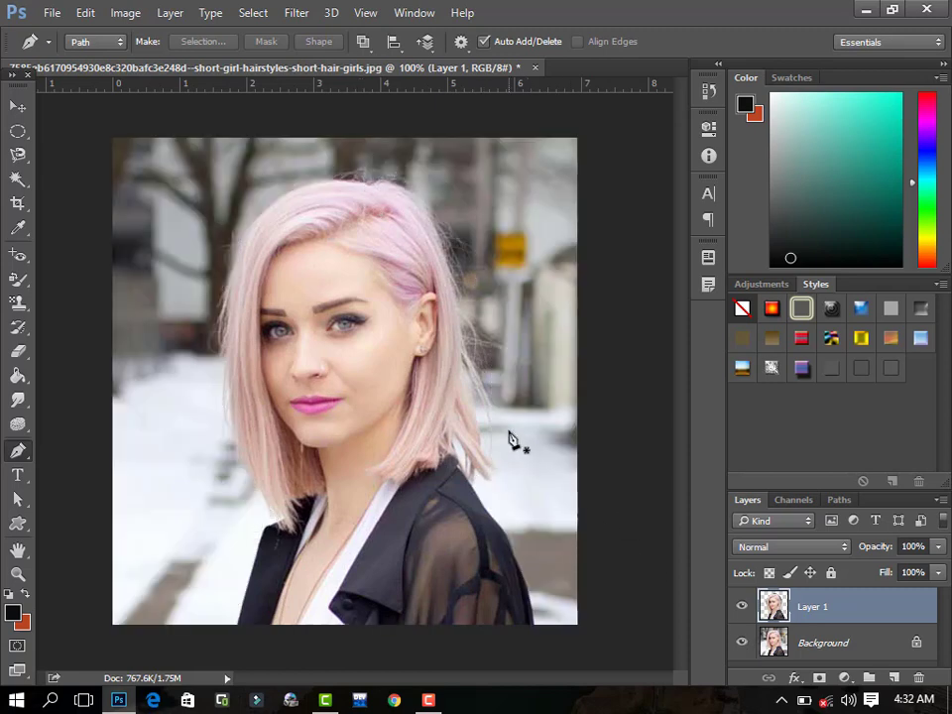
pyautogui.hotkey('ctrl', 'e')
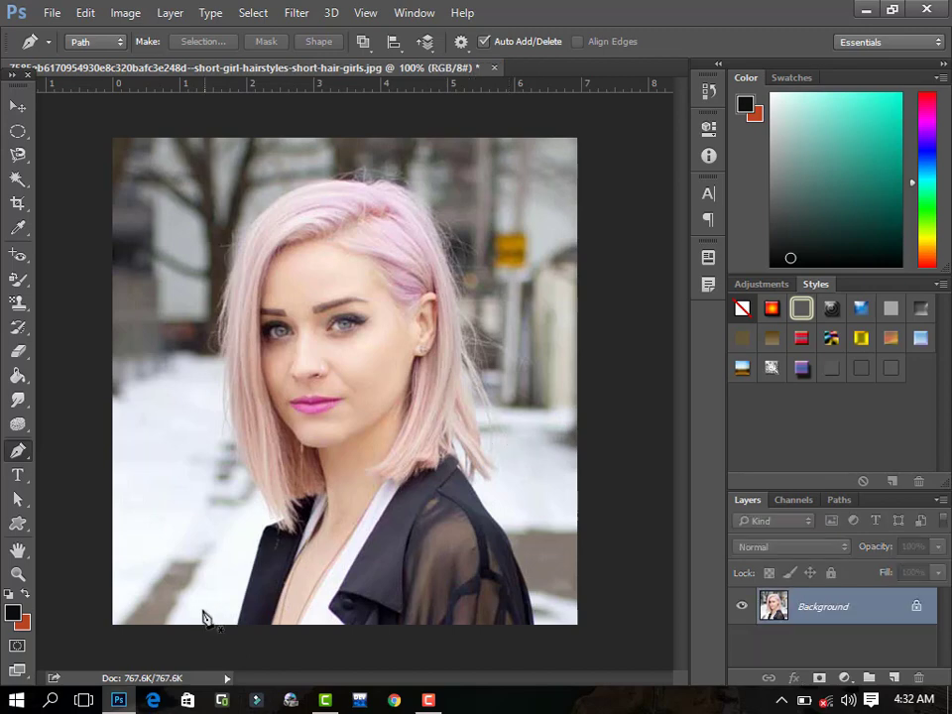
# Begin a path, undo it, and cycle through the pen variants back to the standard Pen Tool.
pyautogui.click(234, 623)
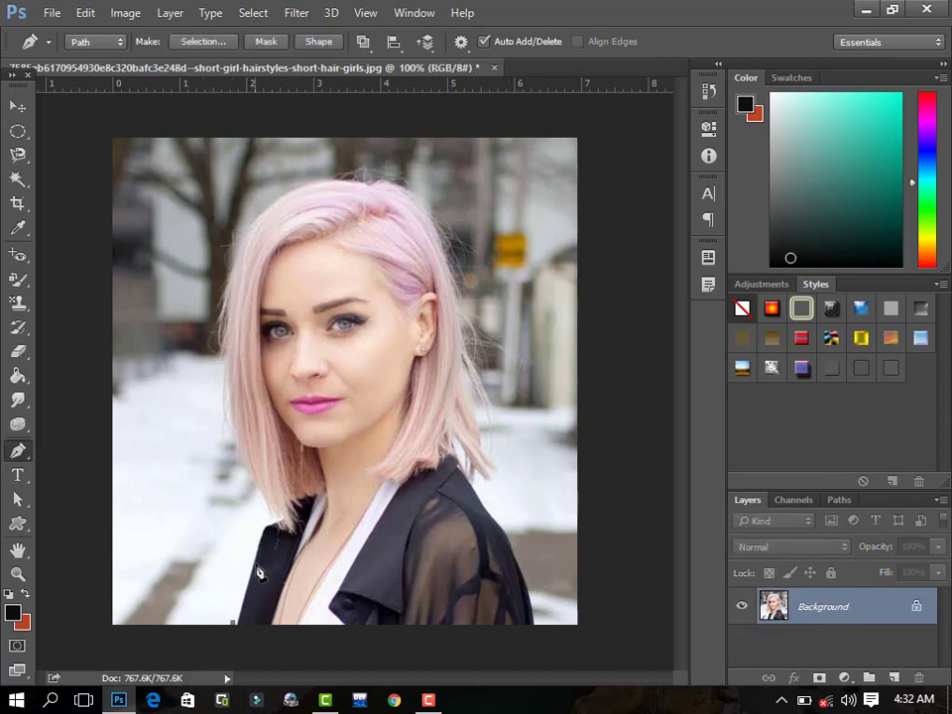
pyautogui.click(268, 530)
pyautogui.hotkey('ctrl', 'z')
pyautogui.rightClick(18, 451)
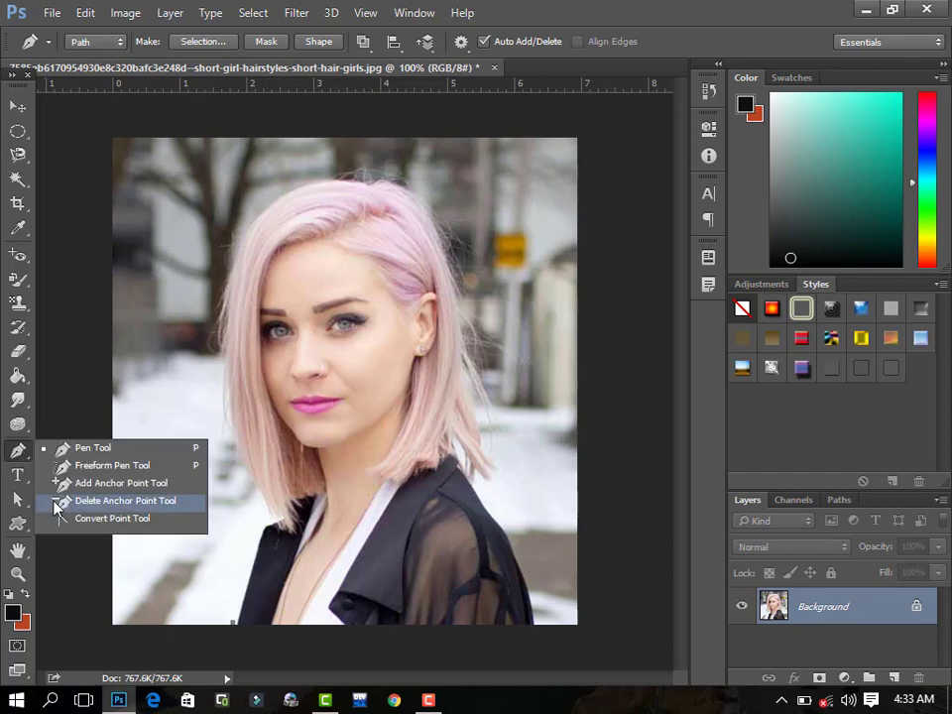
pyautogui.click(56, 504)
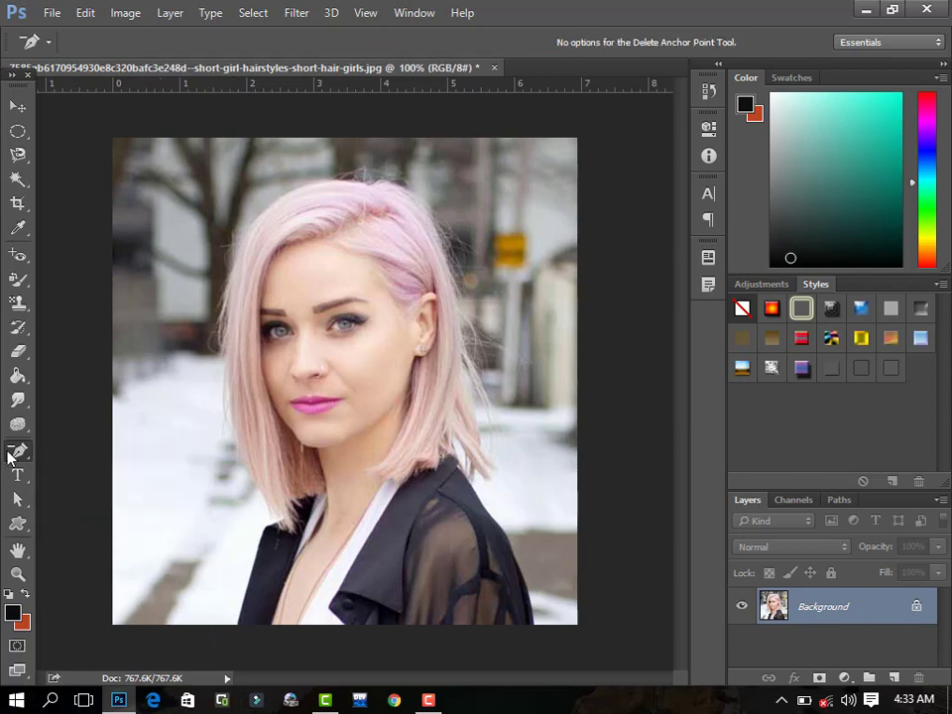
pyautogui.rightClick(10, 455)
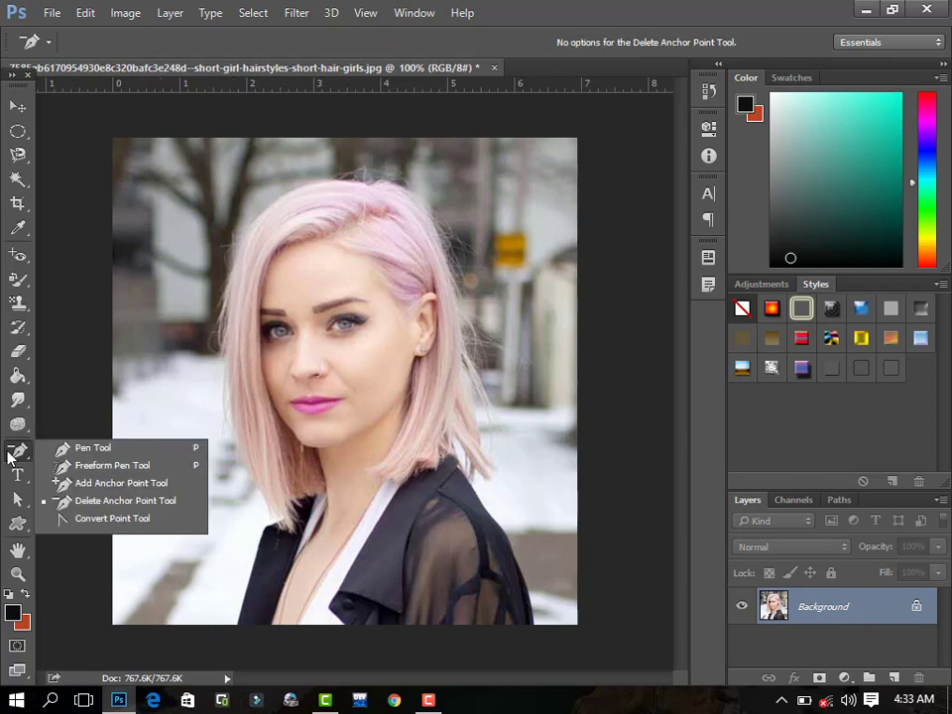
pyautogui.click(59, 447)
# Restart the path at the bottom edge and trace up the jacket and hair's left side.
pyautogui.click(236, 623)
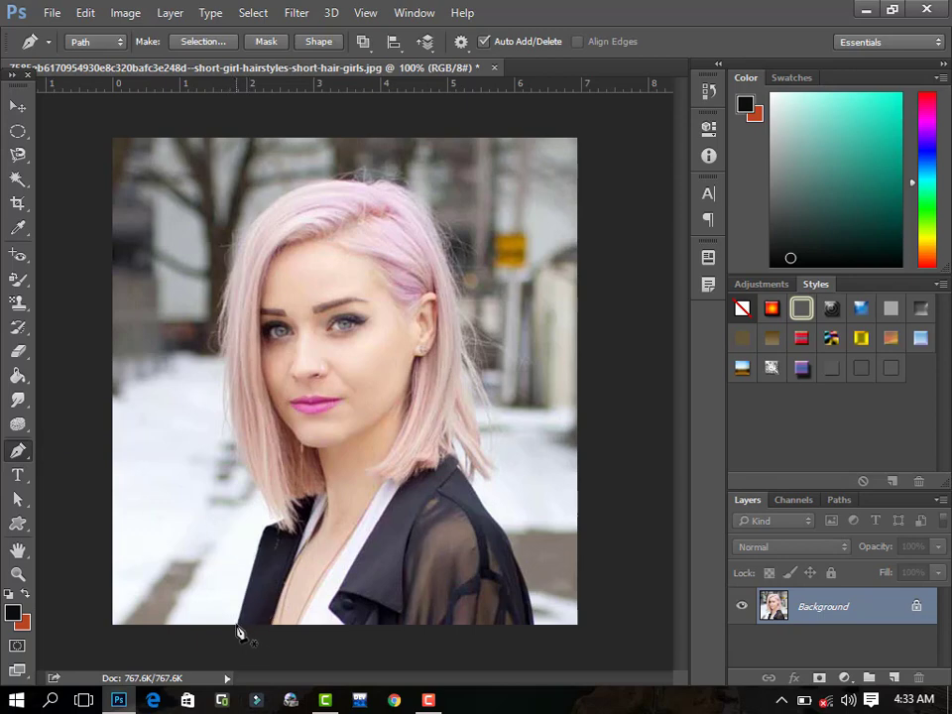
pyautogui.click(269, 526)
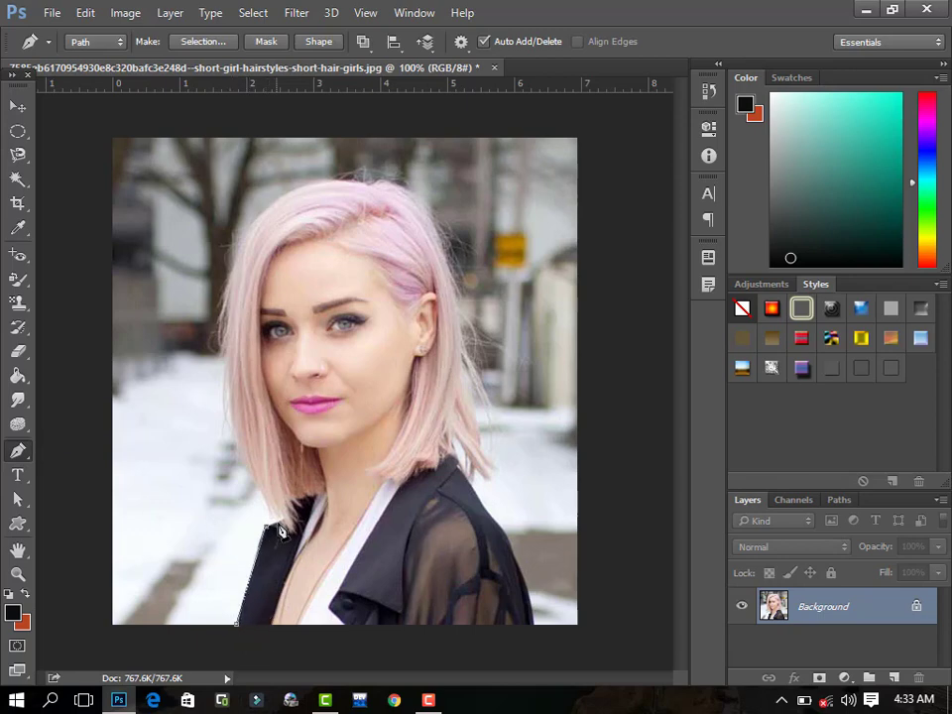
pyautogui.click(235, 438)
pyautogui.moveTo(235, 438); pyautogui.dragTo(227, 406)
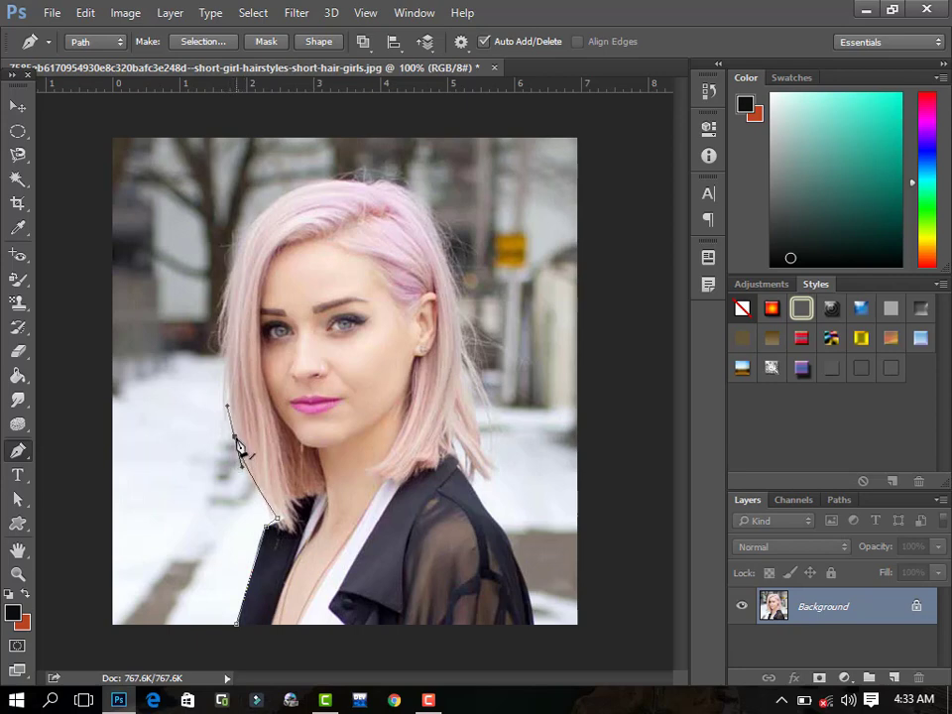
pyautogui.keyDown('alt'); pyautogui.click(235, 438); pyautogui.keyUp('alt')
pyautogui.moveTo(228, 285); pyautogui.dragTo(254, 230)
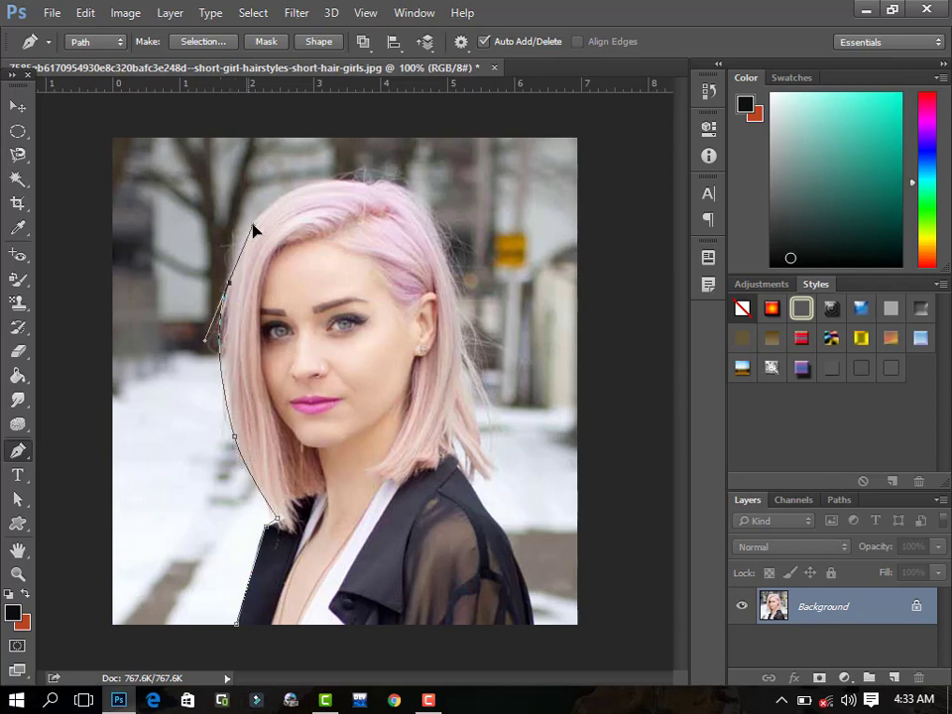
pyautogui.keyDown('alt'); pyautogui.click(229, 285); pyautogui.keyUp('alt')
# Curve the path over the top of the hair and down its right edge.
pyautogui.moveTo(346, 180); pyautogui.dragTo(443, 190)
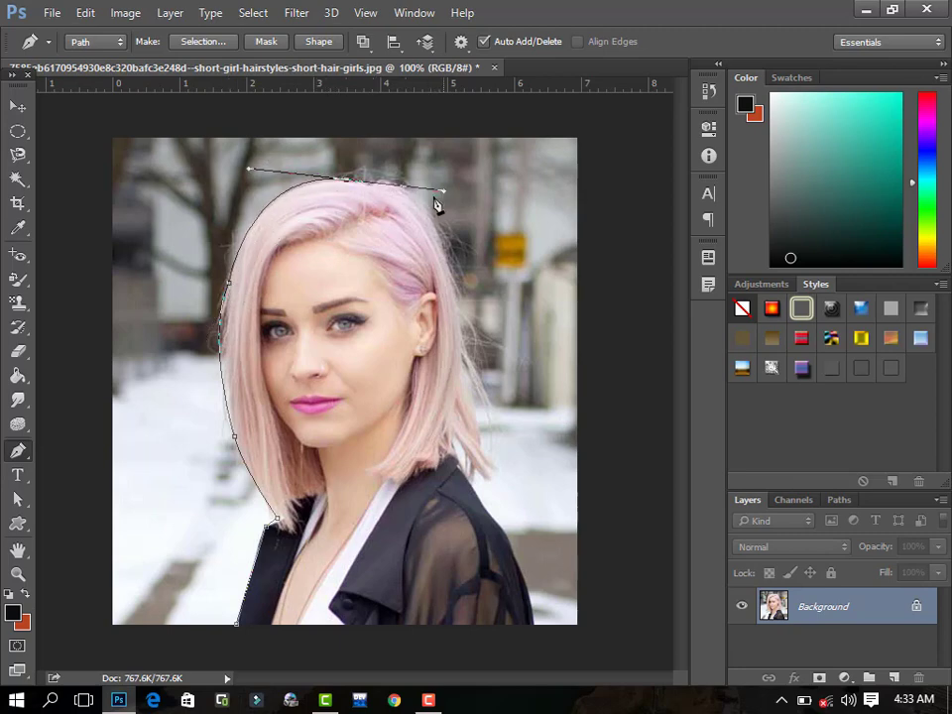
pyautogui.keyDown('alt'); pyautogui.click(347, 181); pyautogui.keyUp('alt')
pyautogui.moveTo(466, 321)
pyautogui.mouseDown()
pyautogui.moveTo(515, 492)
pyautogui.moveTo(460, 476)
pyautogui.moveTo(476, 495)
pyautogui.mouseUp()
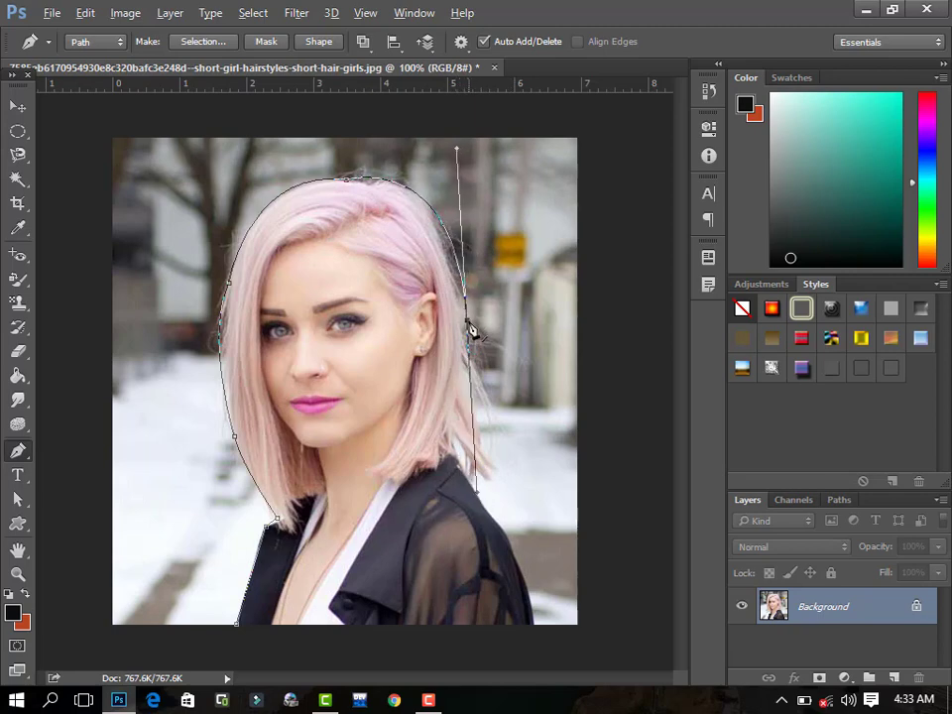
pyautogui.keyDown('alt'); pyautogui.click(467, 323); pyautogui.keyUp('alt')
pyautogui.moveTo(484, 460); pyautogui.dragTo(474, 493)
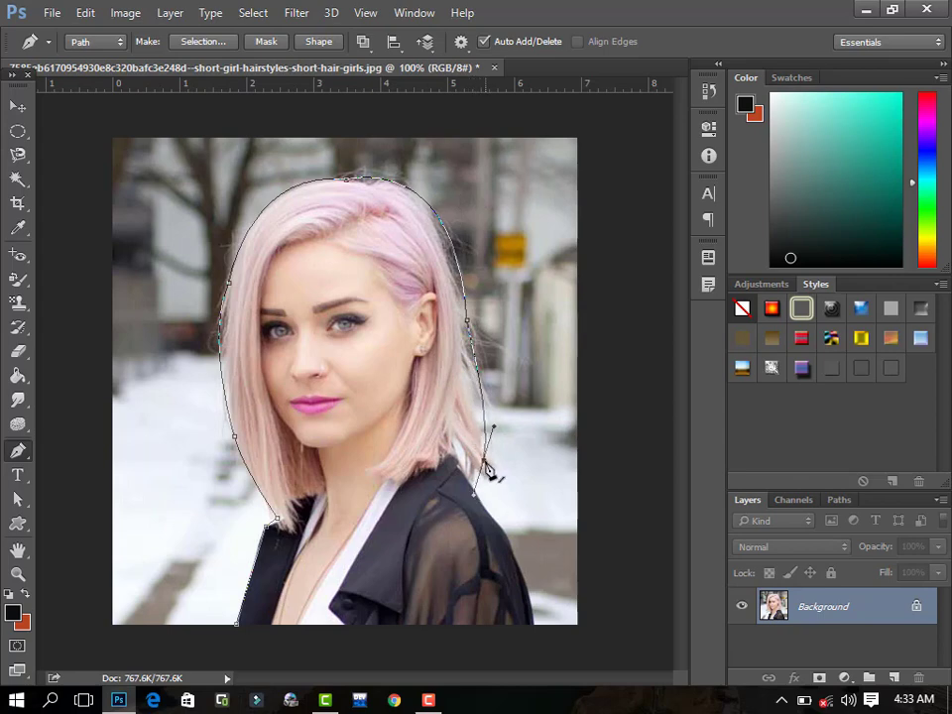
pyautogui.keyDown('alt'); pyautogui.click(485, 460); pyautogui.keyUp('alt')
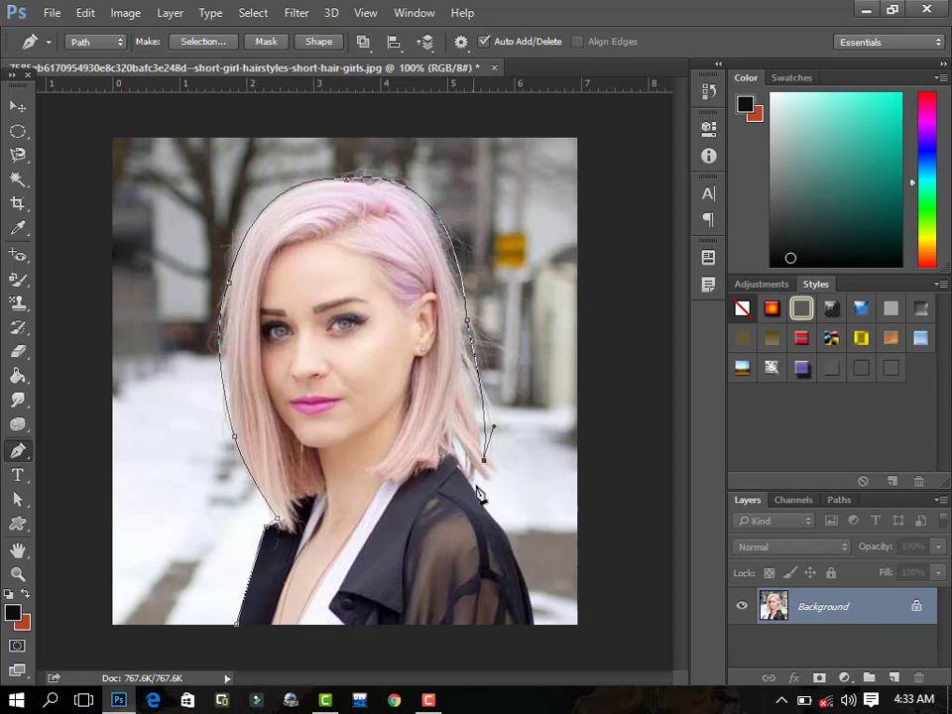
# Continue the path down the jacket's right side and close it at the starting anchor.
pyautogui.moveTo(486, 483); pyautogui.dragTo(469, 507)
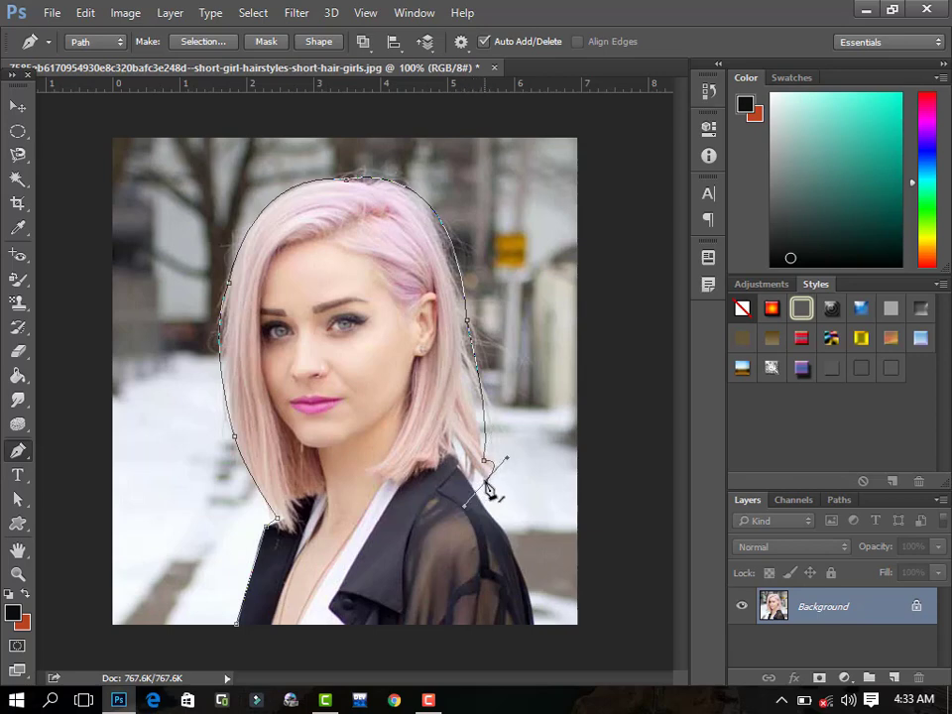
pyautogui.keyDown('alt'); pyautogui.click(487, 484); pyautogui.keyUp('alt')
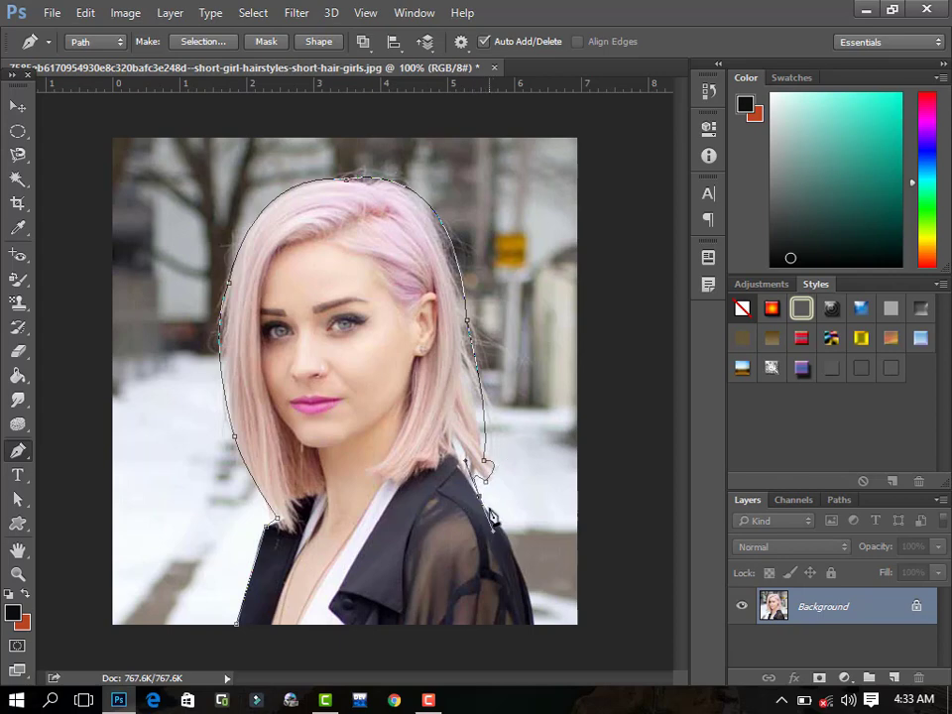
pyautogui.moveTo(481, 498); pyautogui.dragTo(492, 521)
pyautogui.keyDown('alt'); pyautogui.click(481, 498); pyautogui.keyUp('alt')
pyautogui.moveTo(533, 622); pyautogui.dragTo(541, 701)
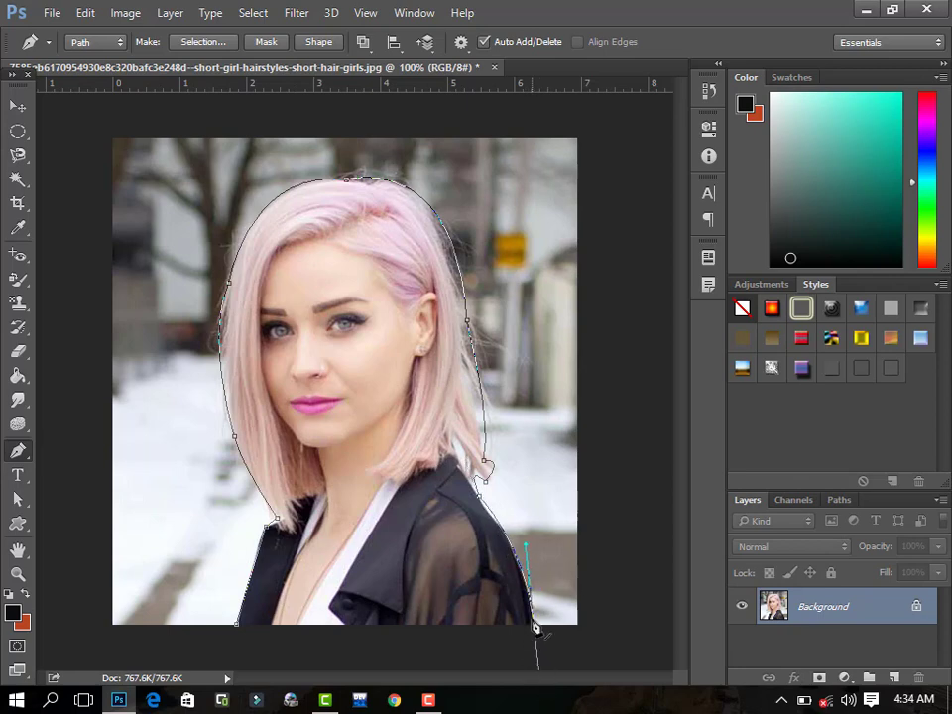
pyautogui.keyDown('alt'); pyautogui.click(534, 625); pyautogui.keyUp('alt')
pyautogui.click(237, 623)
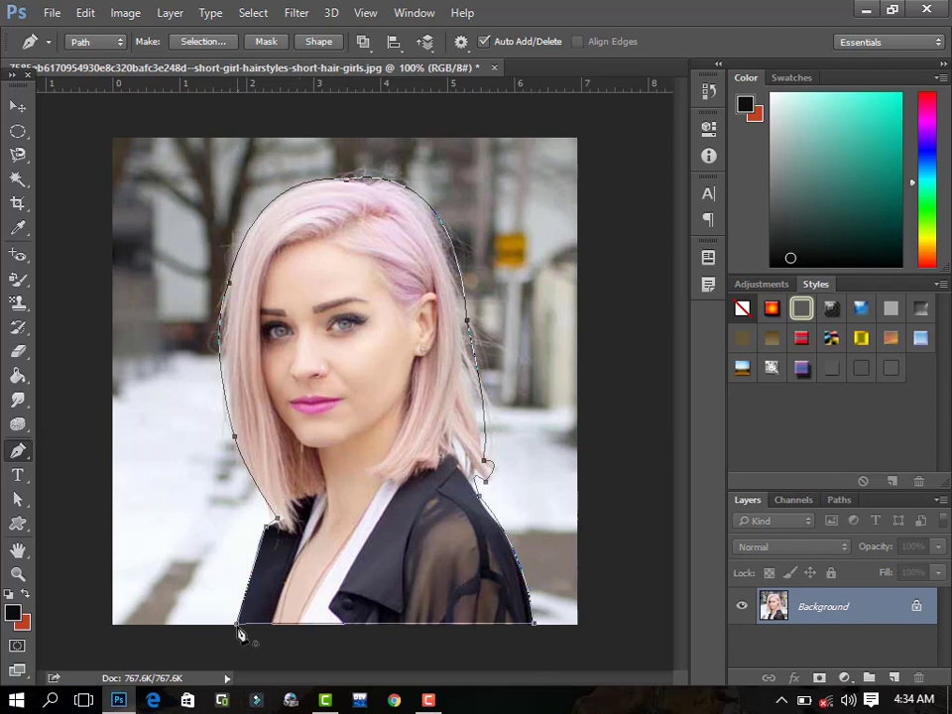
# Make a 0-feather selection from the path, copy it to Layer 1, and hide the Background.
pyautogui.rightClick(310, 504)
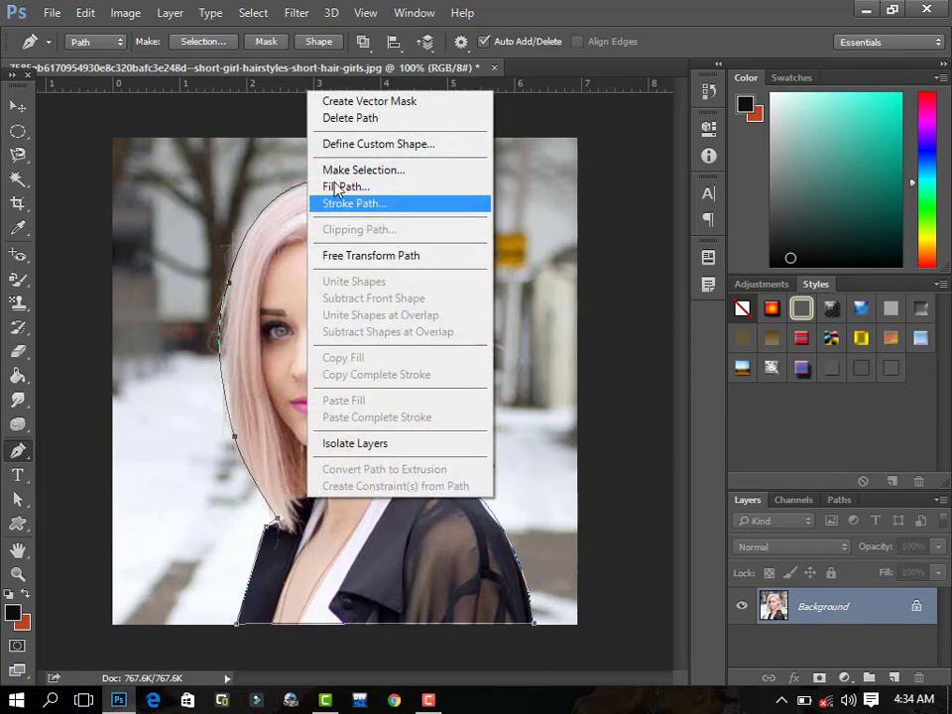
pyautogui.click(337, 176)
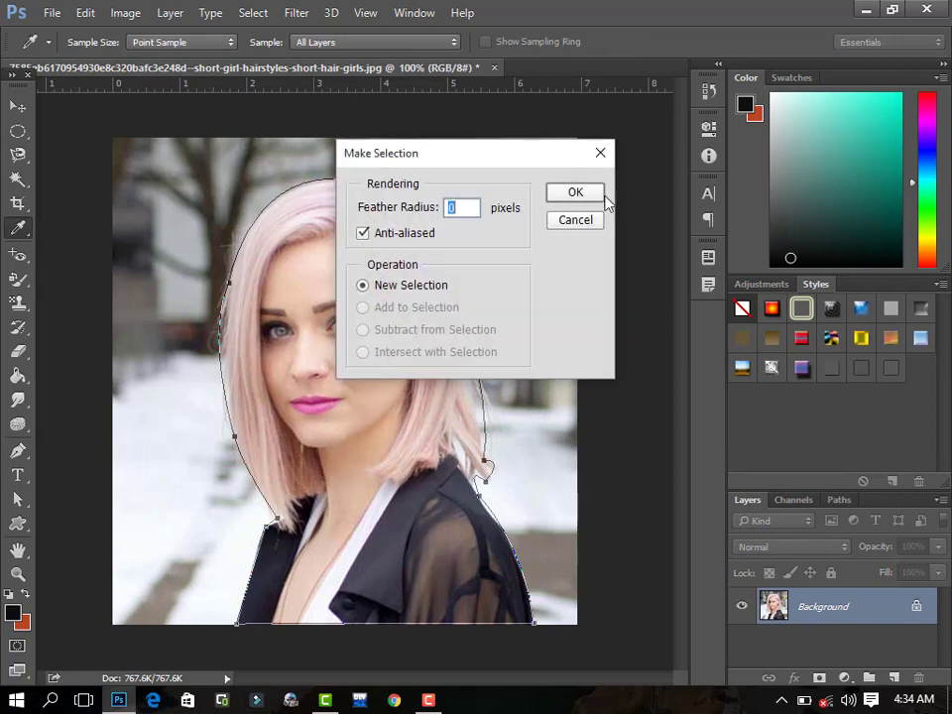
pyautogui.click(575, 192)
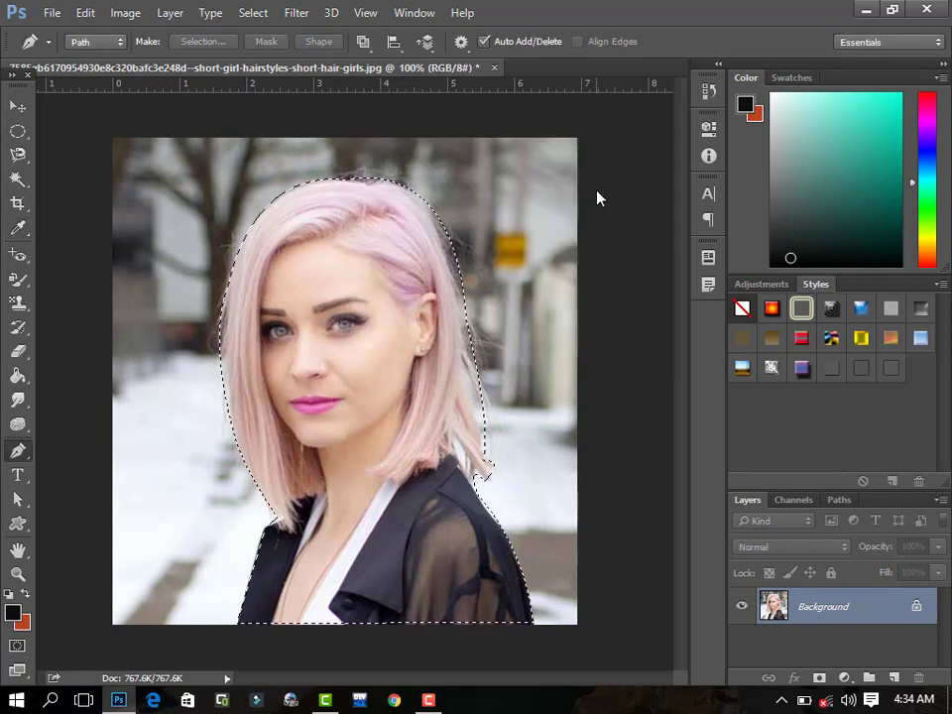
pyautogui.hotkey('ctrl', 'j')
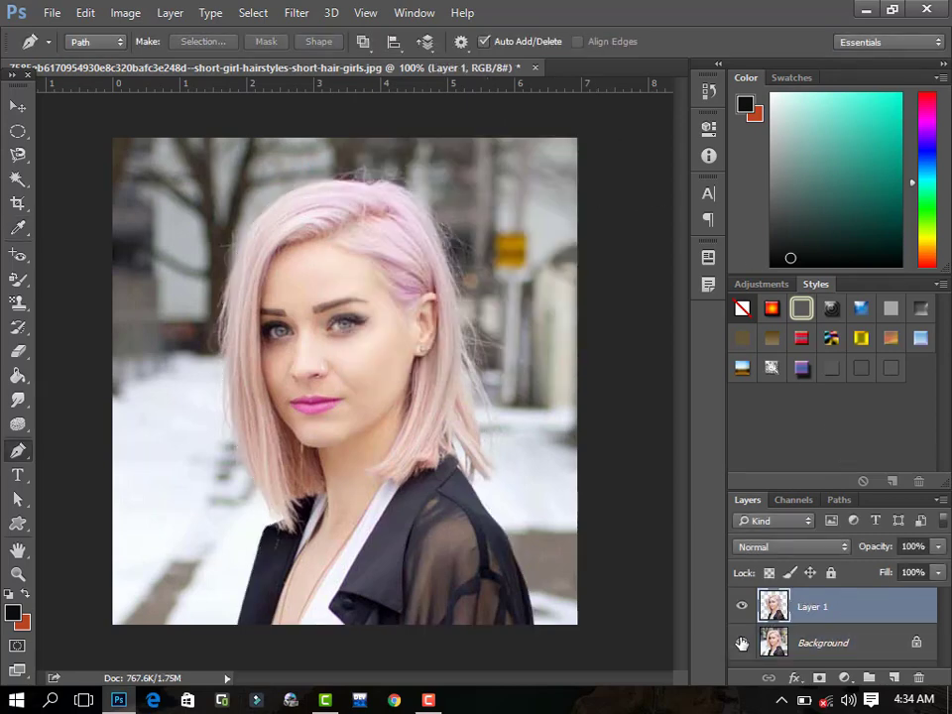
pyautogui.click(741, 643)
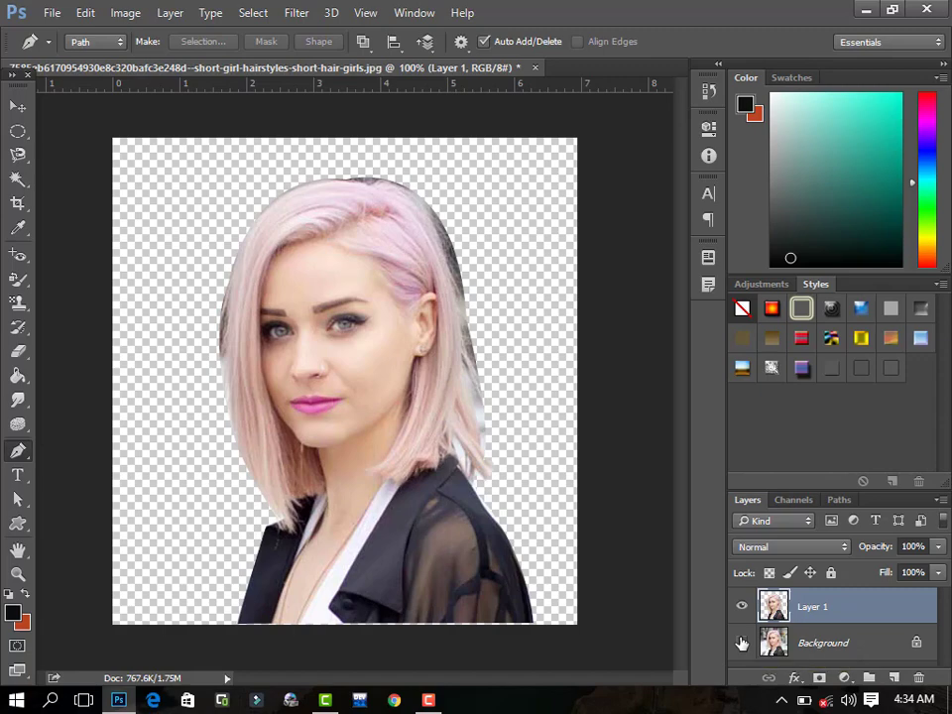
pyautogui.hotkey('ctrl', 'o')
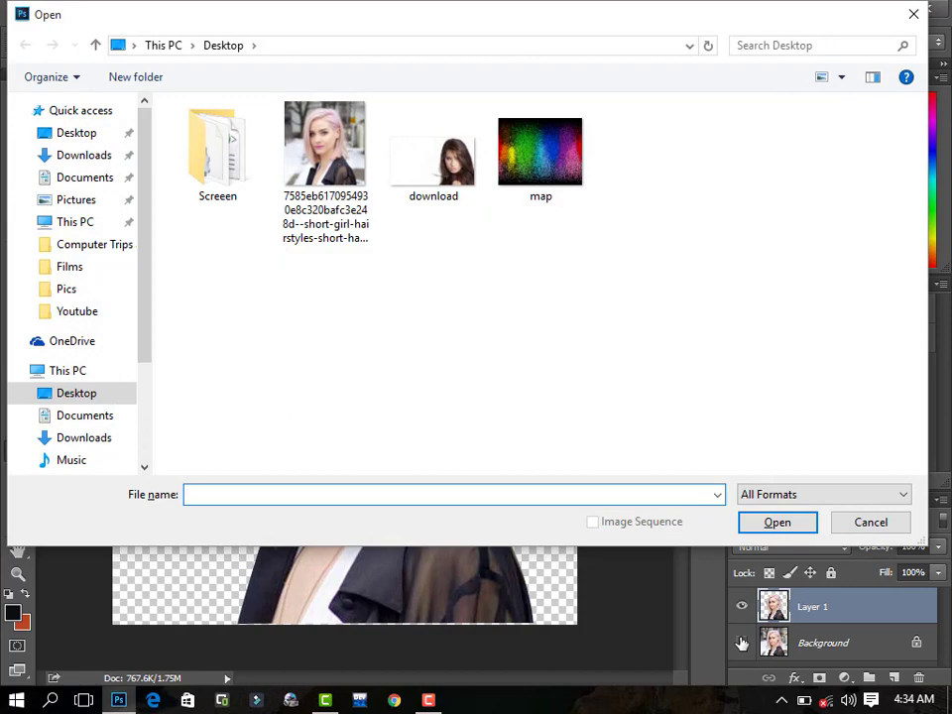
# Open map.png and unlock its Background into Layer 0.
pyautogui.doubleClick(550, 161)
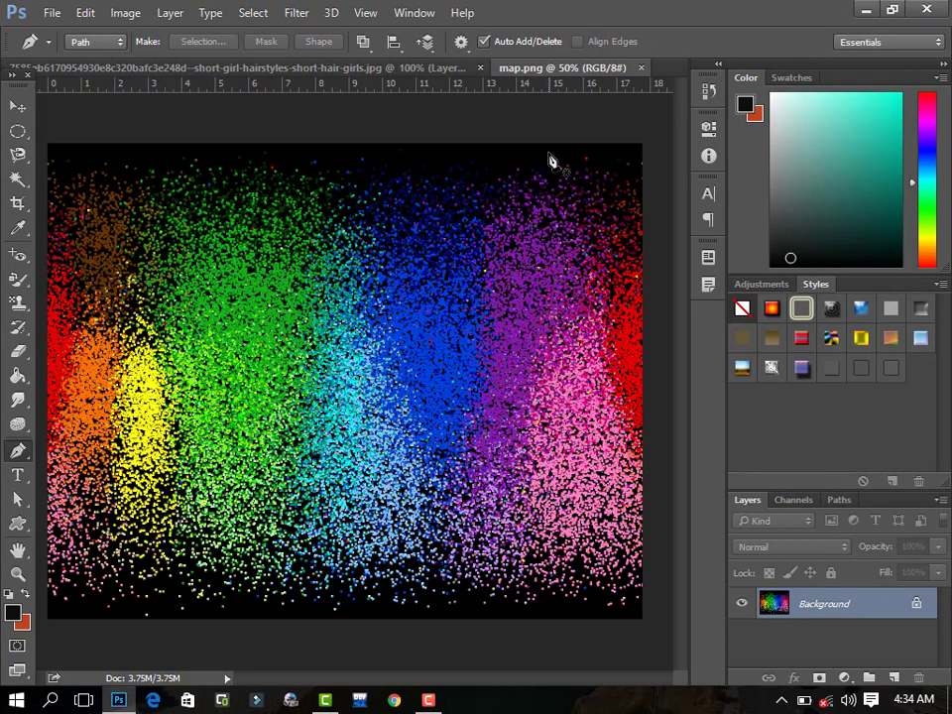
pyautogui.click(446, 72)
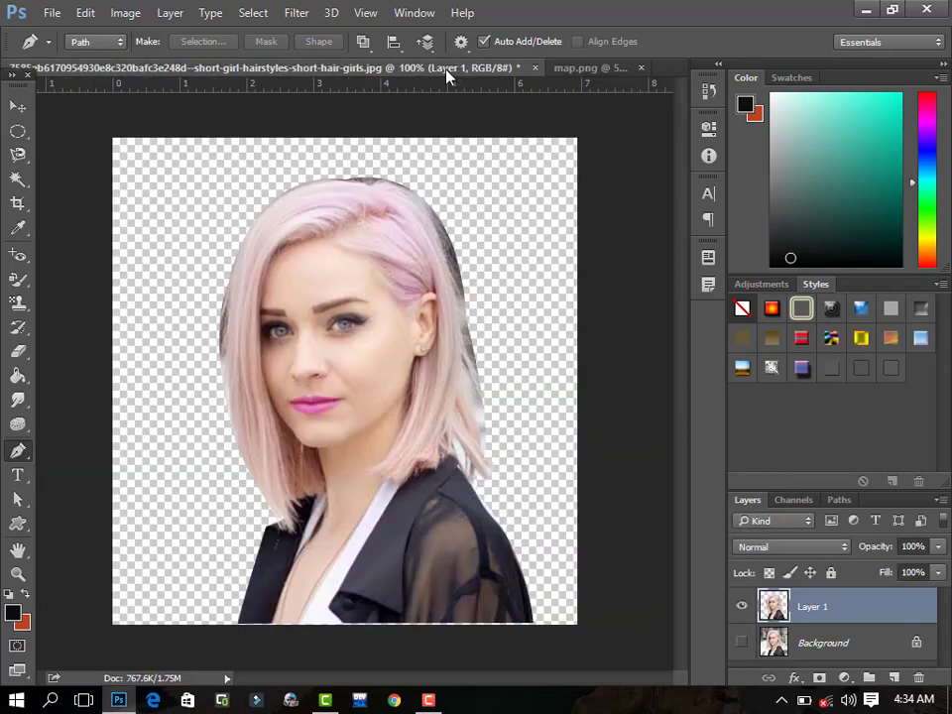
pyautogui.click(619, 68)
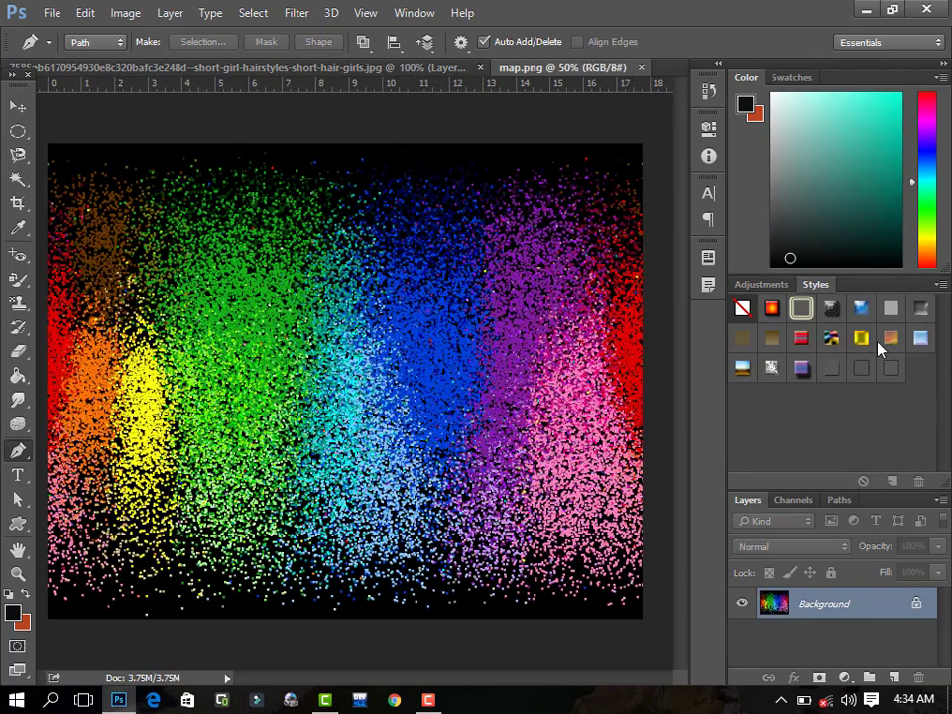
pyautogui.click(918, 604)
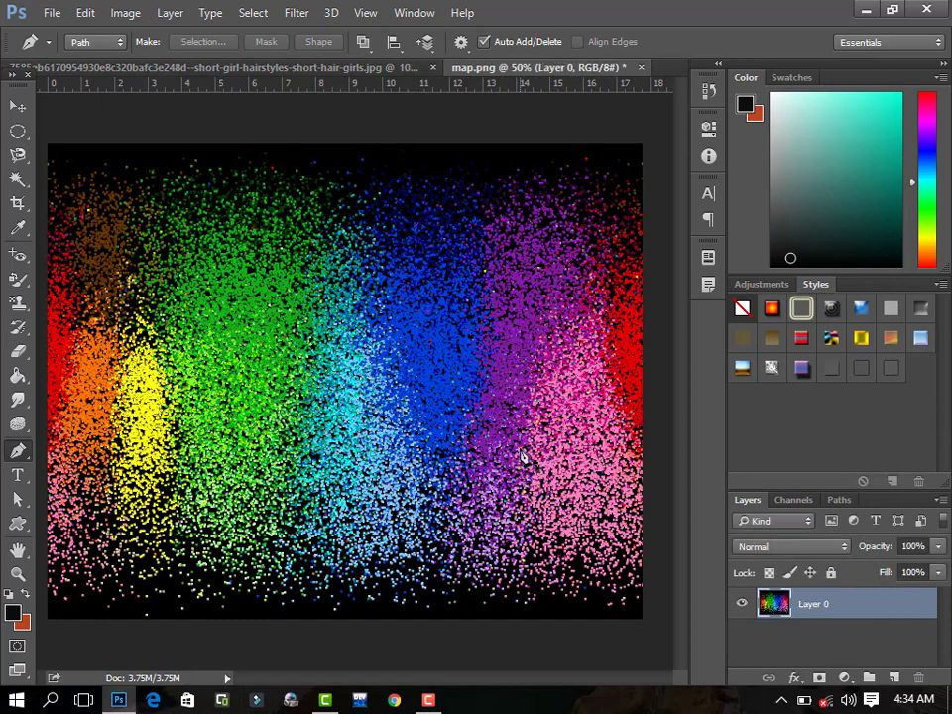
# Drag the particle image's Layer 0 into the portrait document with the Move tool.
pyautogui.press('v')
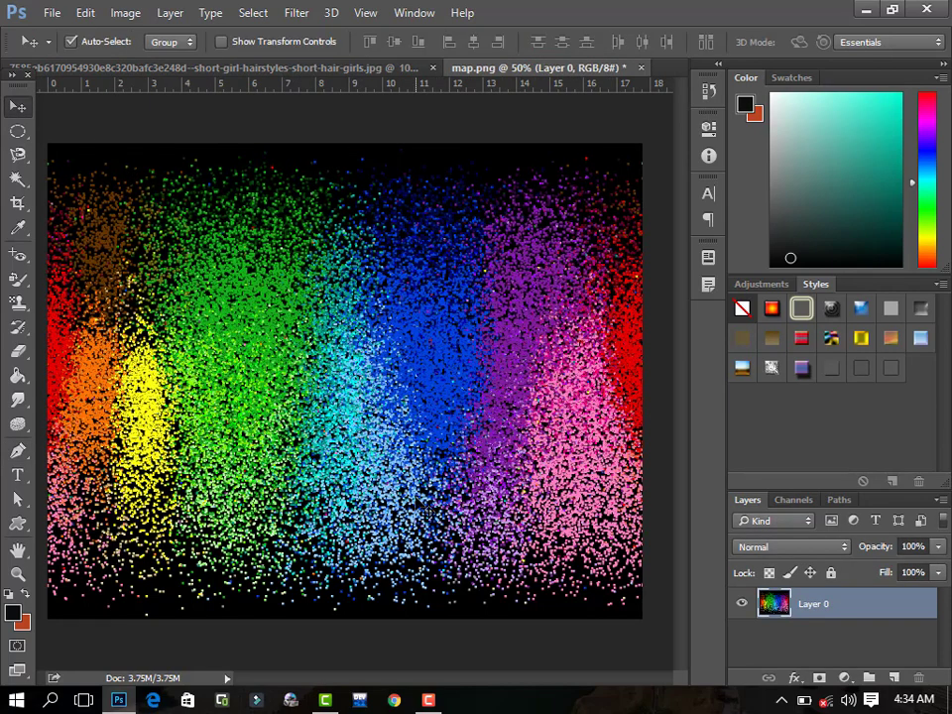
pyautogui.moveTo(311, 376)
pyautogui.mouseDown()
pyautogui.moveTo(305, 83)
pyautogui.moveTo(401, 433)
pyautogui.mouseUp()
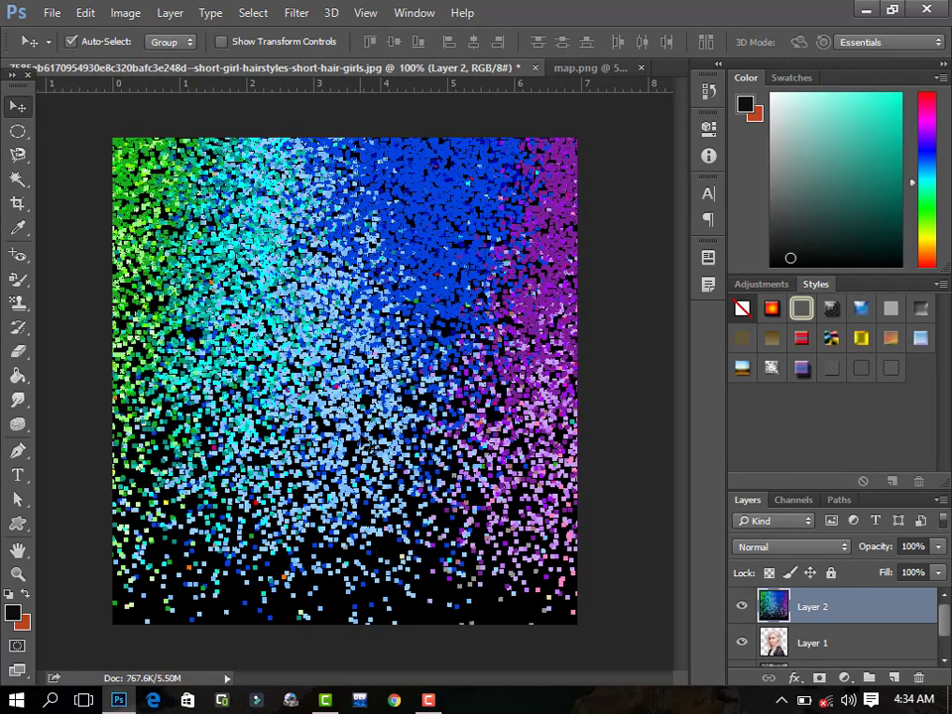
pyautogui.moveTo(353, 382); pyautogui.dragTo(364, 379)
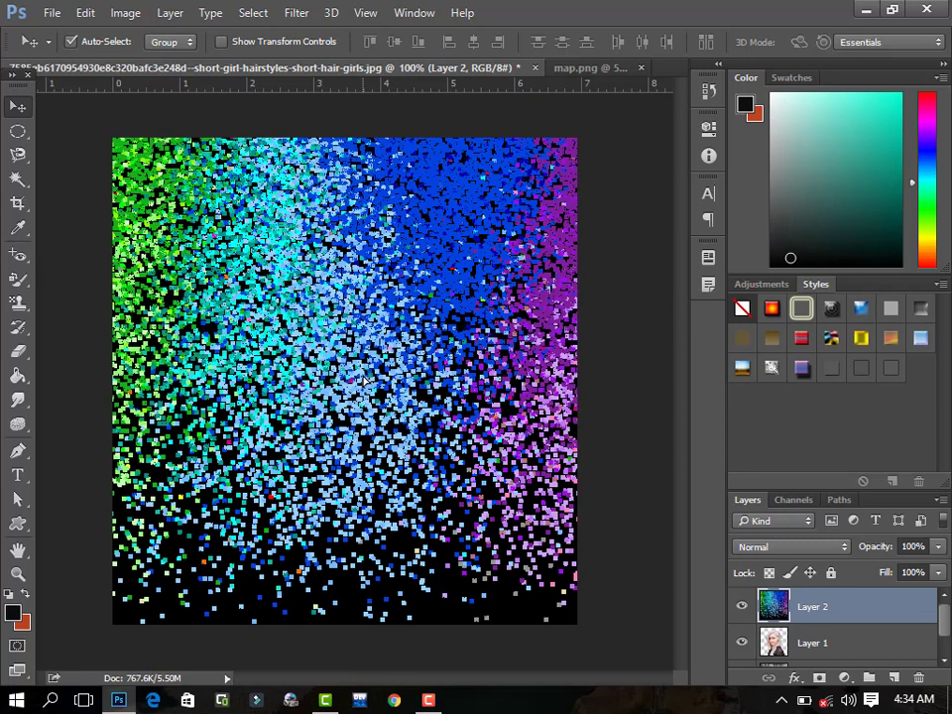
pyautogui.hotkey('ctrl', 't')
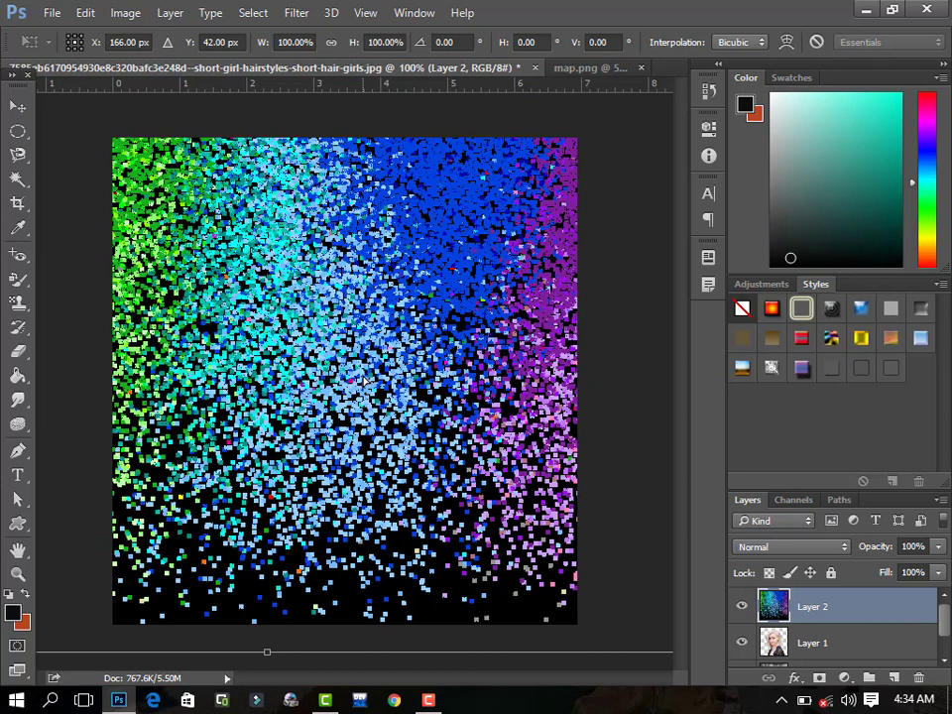
pyautogui.press('Return')
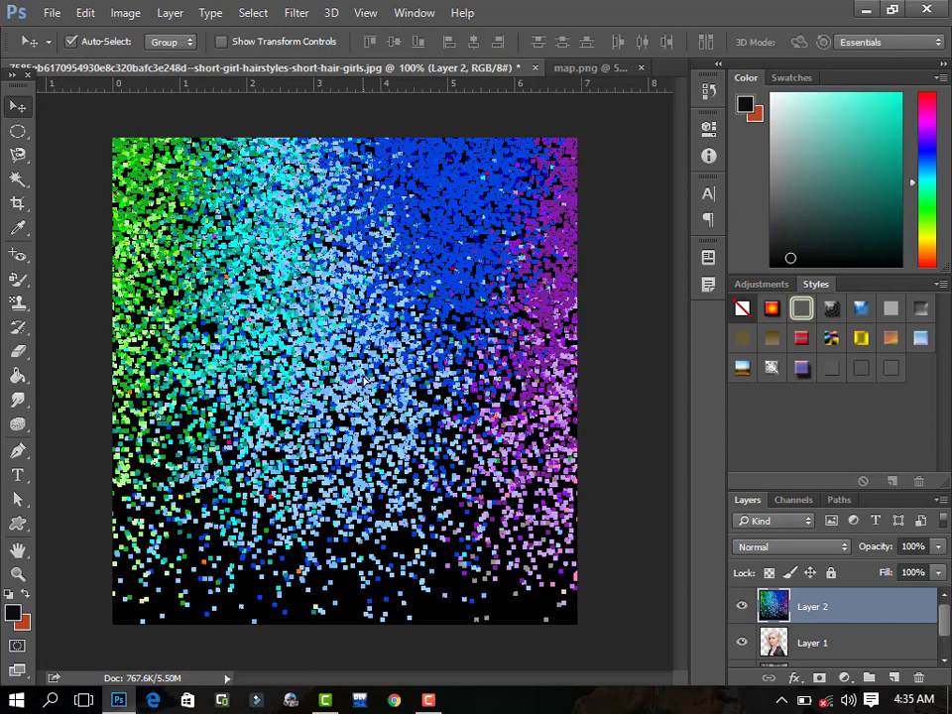
pyautogui.hotkey('ctrl', '-')
pyautogui.hotkey('ctrl', '-')
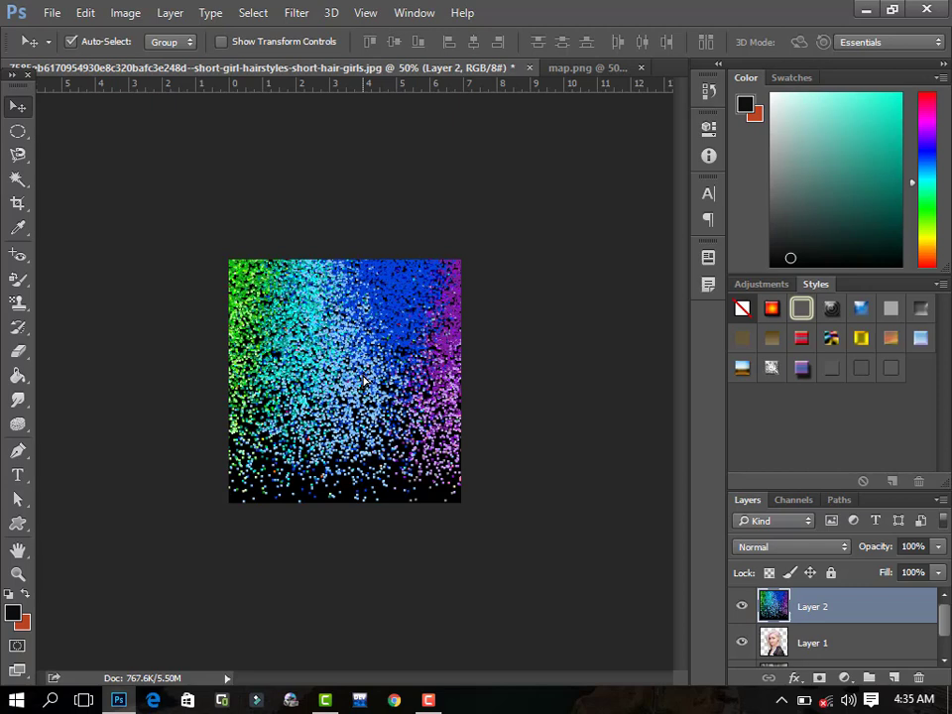
# Free-transform the particle layer so it stretches across the whole portrait canvas.
pyautogui.hotkey('ctrl', 't')
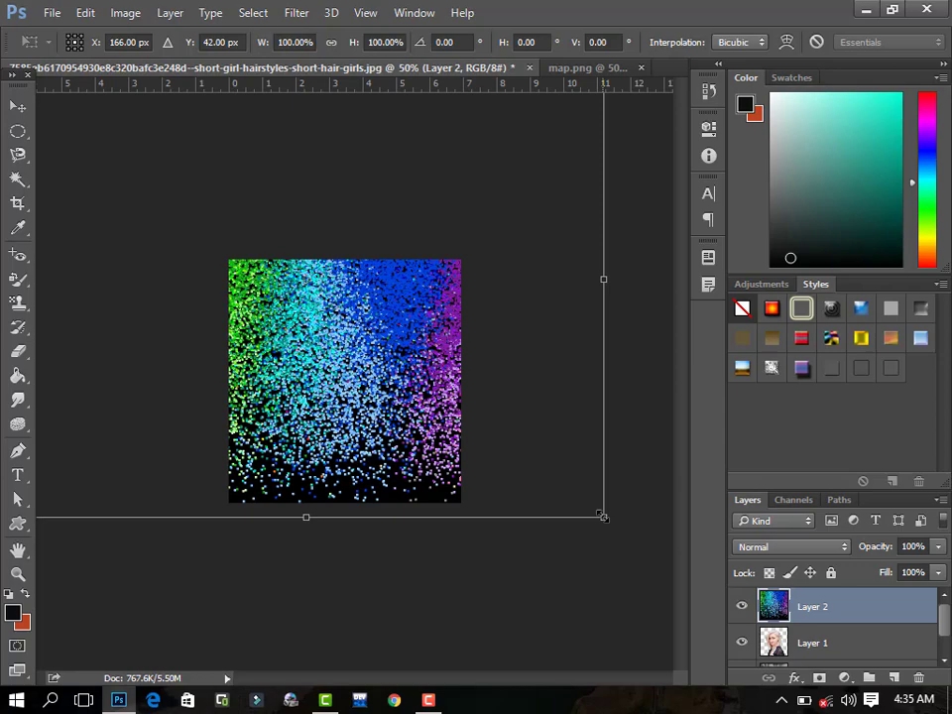
pyautogui.moveTo(602, 515); pyautogui.dragTo(342, 442)
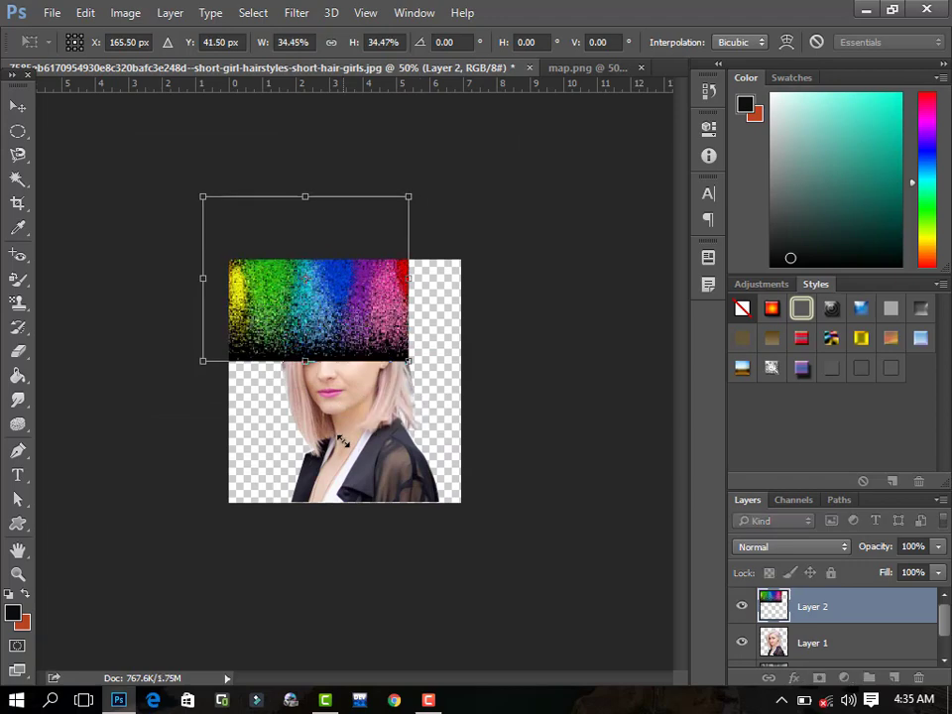
pyautogui.moveTo(274, 287); pyautogui.dragTo(308, 402)
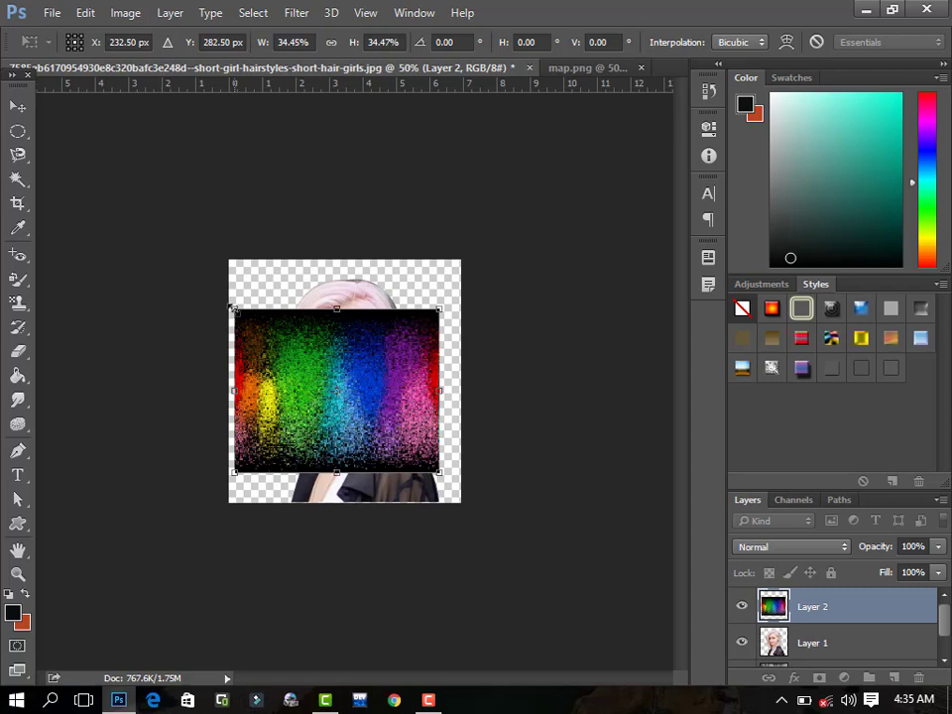
pyautogui.moveTo(235, 309); pyautogui.dragTo(230, 260)
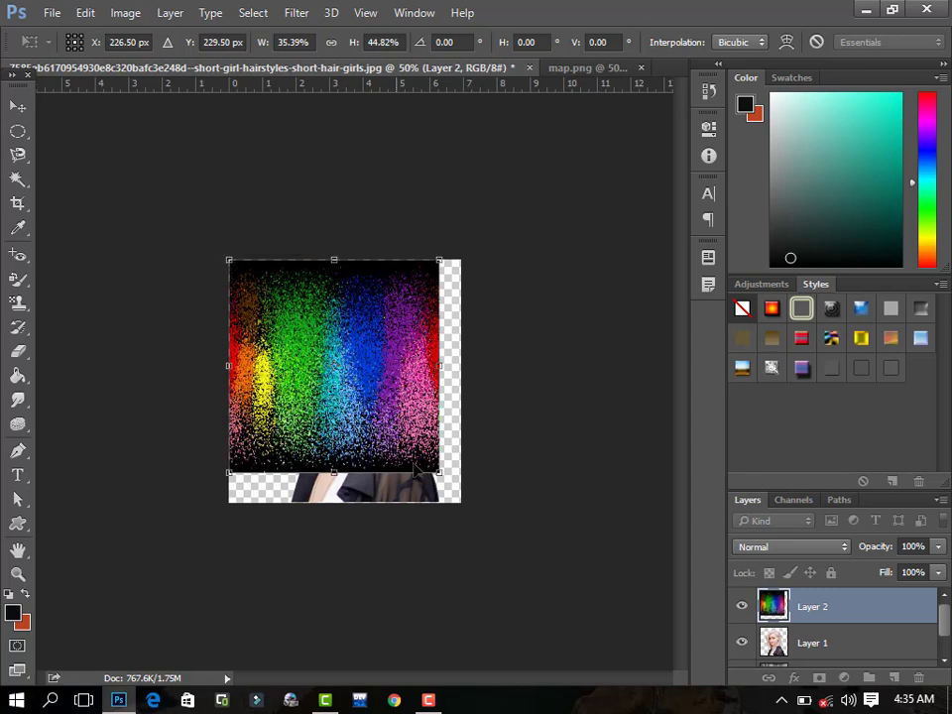
pyautogui.moveTo(452, 481); pyautogui.dragTo(458, 499)
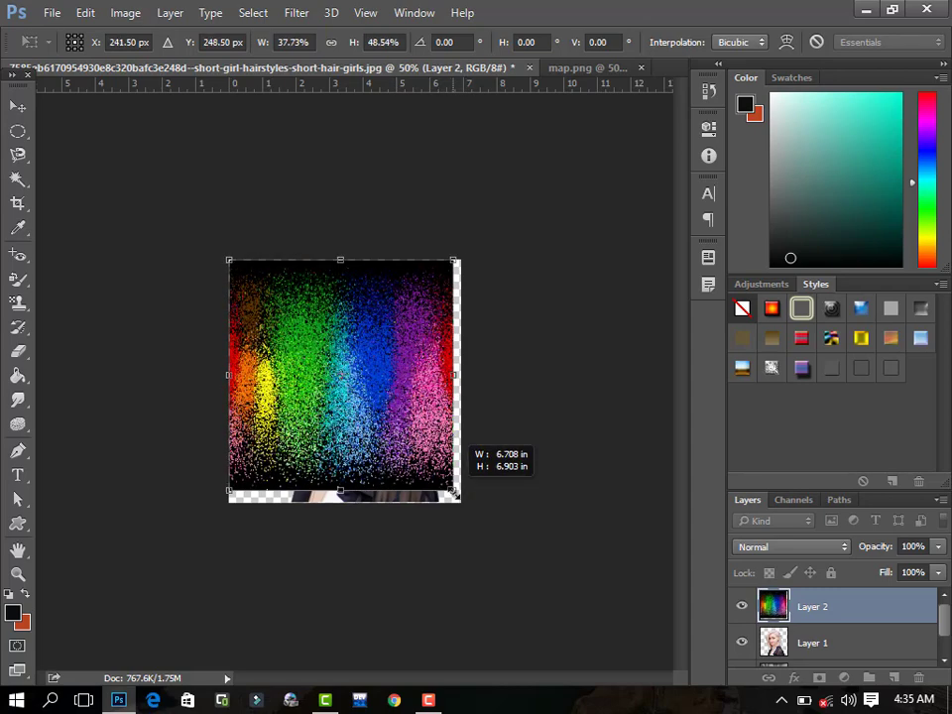
# Apply the resize and move the woman's Layer 1 above the particle Layer 2.
pyautogui.press('Return')
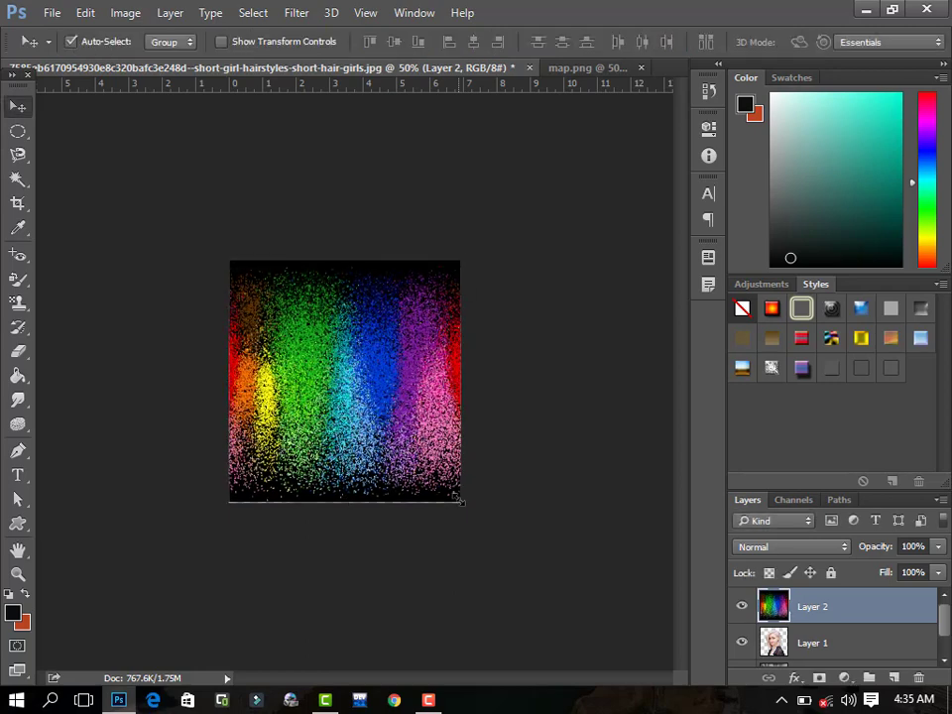
pyautogui.hotkey('ctrl', '+')
pyautogui.hotkey('ctrl', '+')
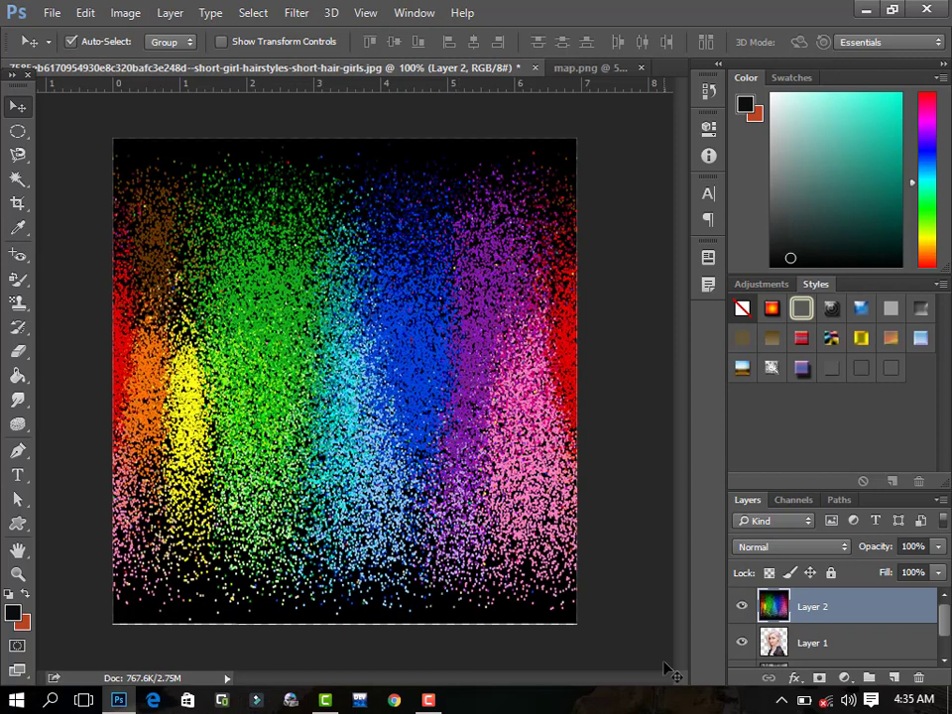
pyautogui.click(857, 637)
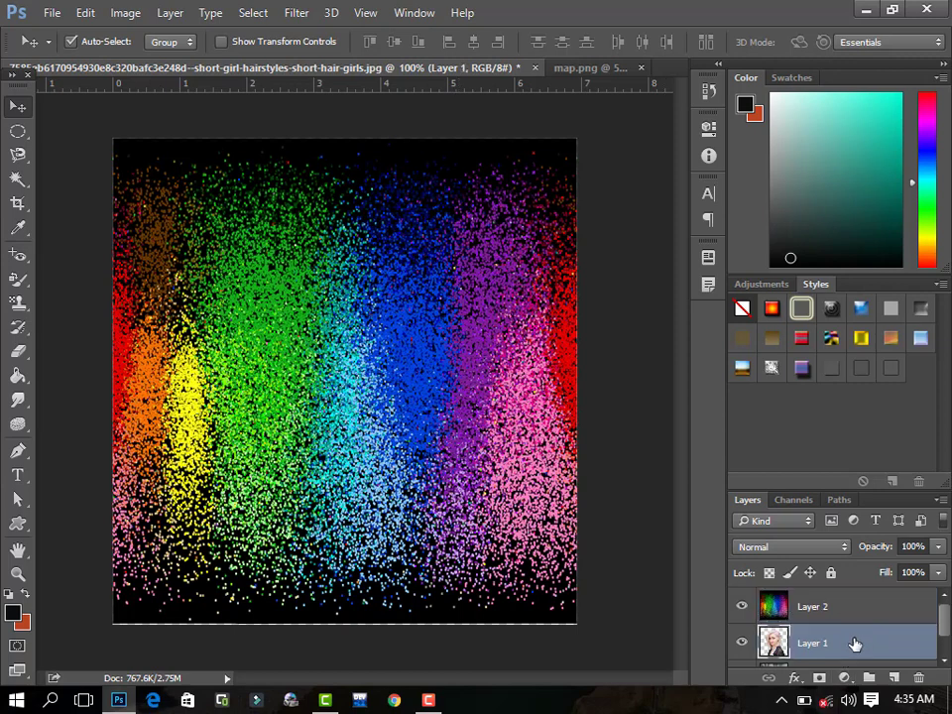
pyautogui.moveTo(850, 640); pyautogui.dragTo(847, 602)
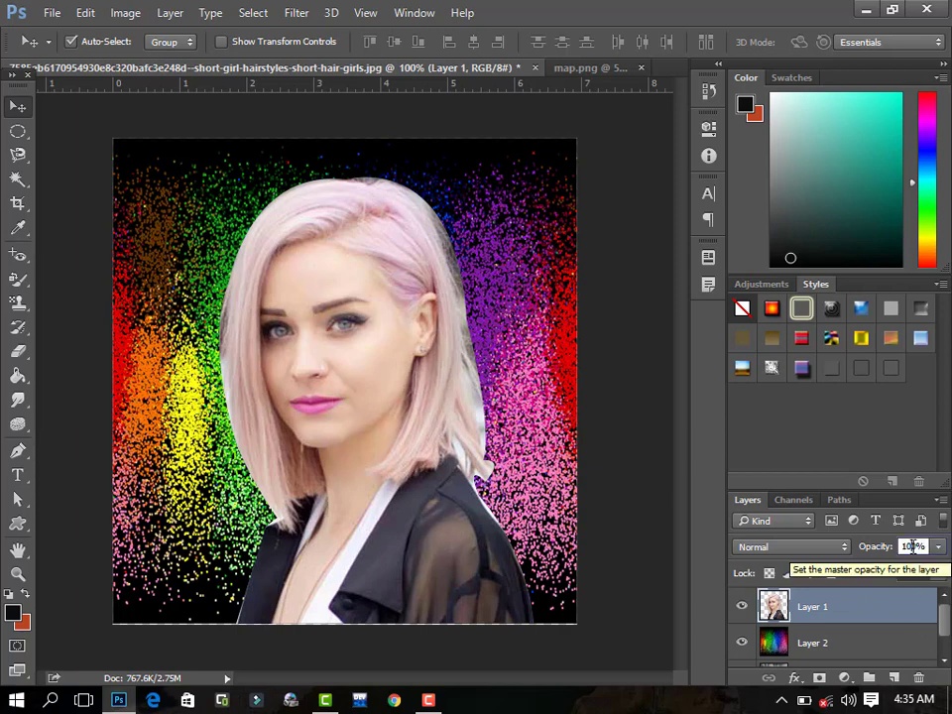
# Try lower opacities on Layer 1, then restore it to 100%.
pyautogui.click(911, 546)
pyautogui.press('Down')
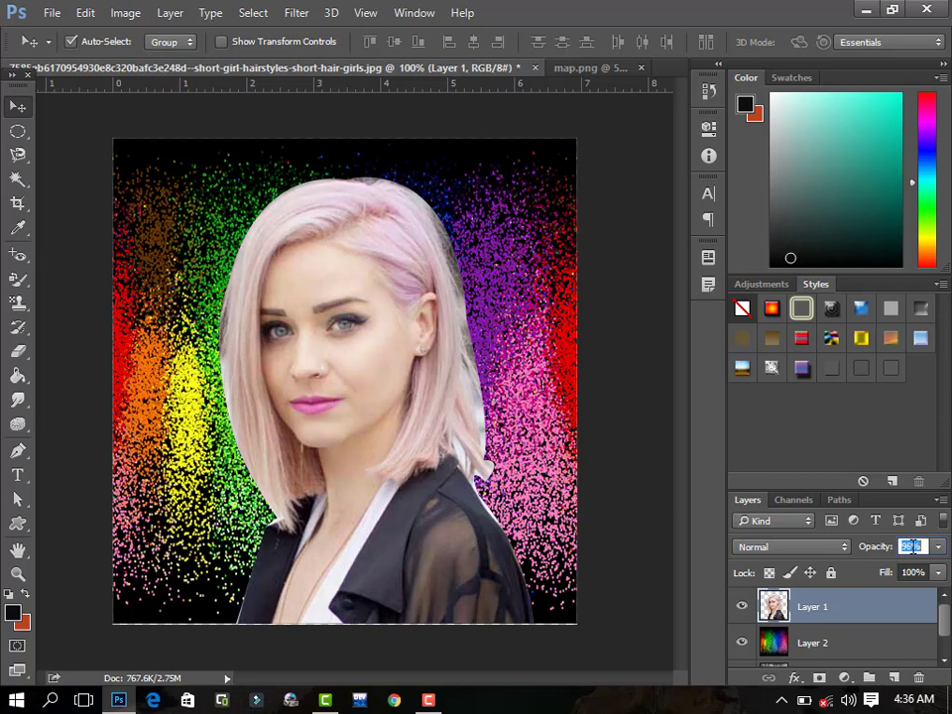
pyautogui.press('Down')
pyautogui.press('Down')
pyautogui.press('Down')
pyautogui.press('Down')
pyautogui.press('Down')
pyautogui.press('Down')
pyautogui.press('Down')
pyautogui.press('Down')
pyautogui.press('Down')
pyautogui.press('Up')
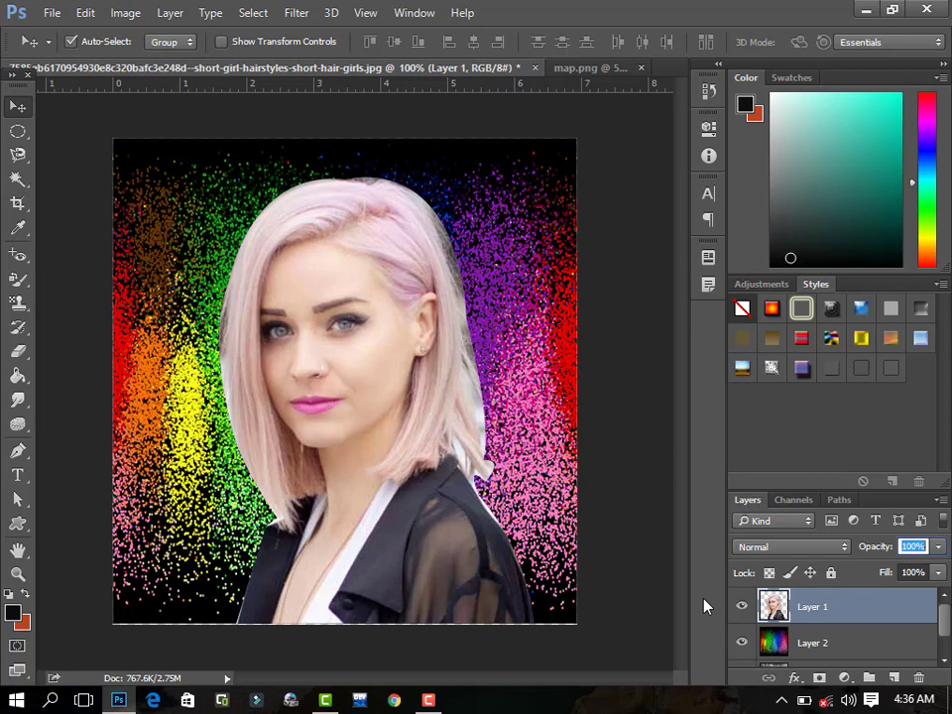
pyautogui.click(16, 452)
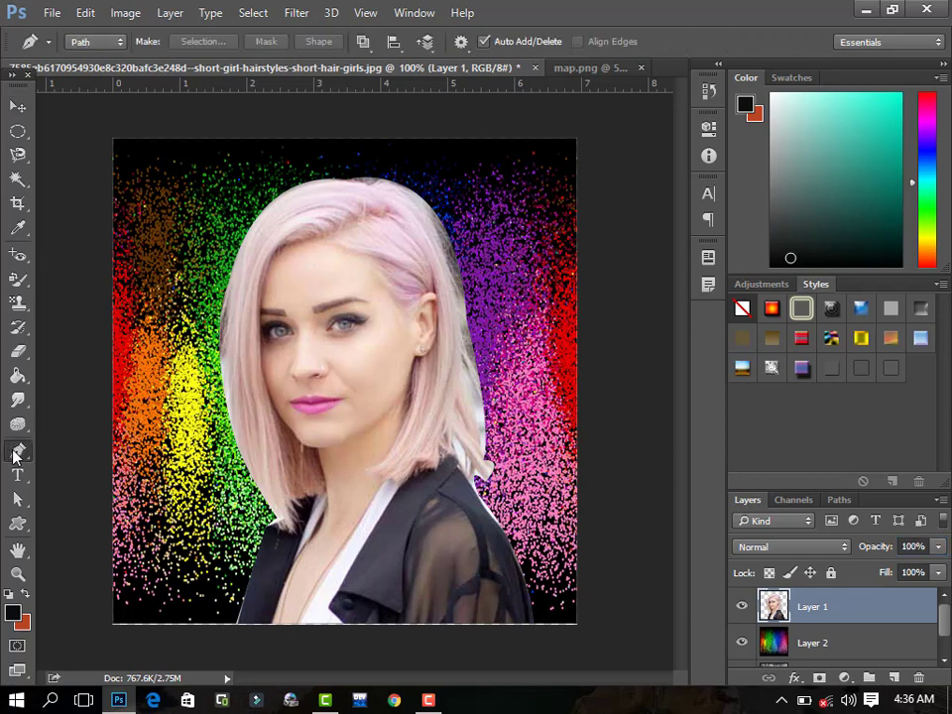
# Trace a pen path from the collar up the left hair edge, over the head, and down the right-side hair ends.
pyautogui.click(325, 498)
pyautogui.click(324, 494)
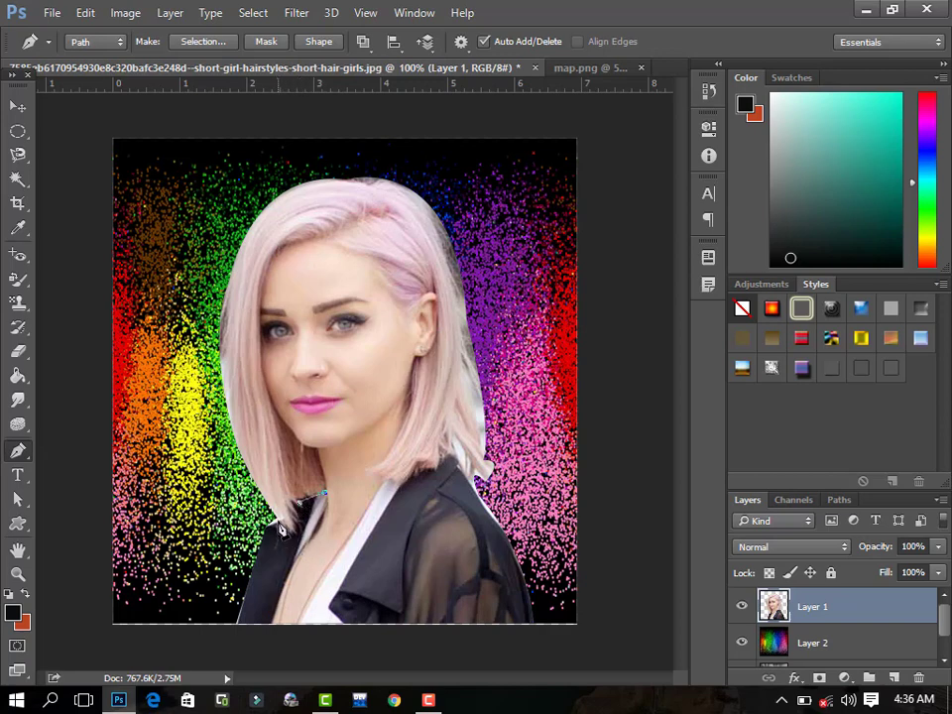
pyautogui.moveTo(281, 528)
pyautogui.mouseDown()
pyautogui.moveTo(316, 556)
pyautogui.moveTo(315, 567)
pyautogui.mouseUp()
pyautogui.moveTo(224, 327); pyautogui.dragTo(229, 183)
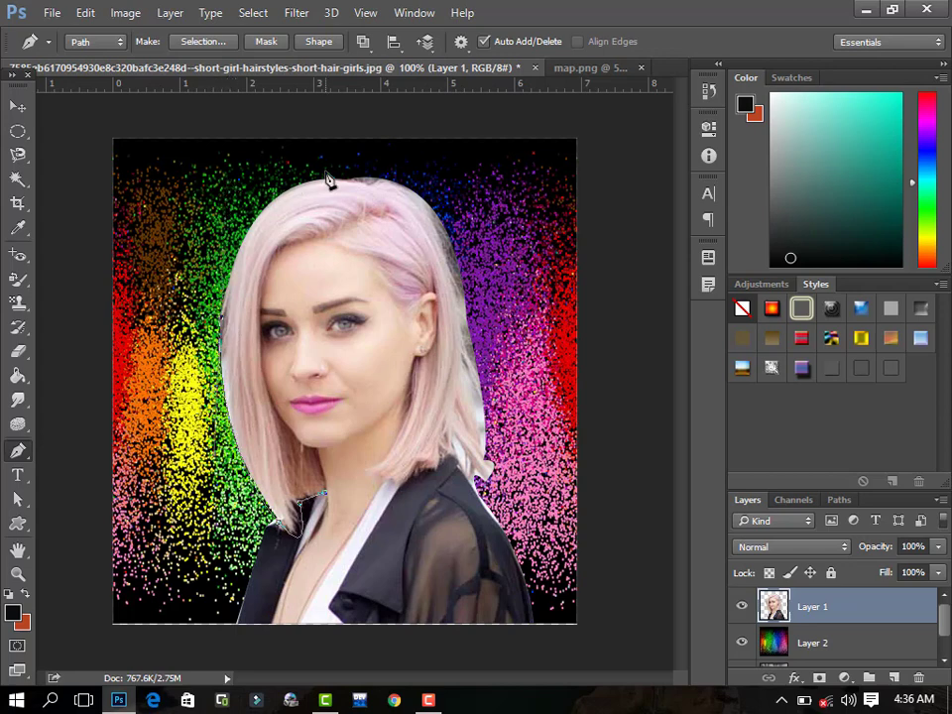
pyautogui.moveTo(341, 181); pyautogui.dragTo(451, 188)
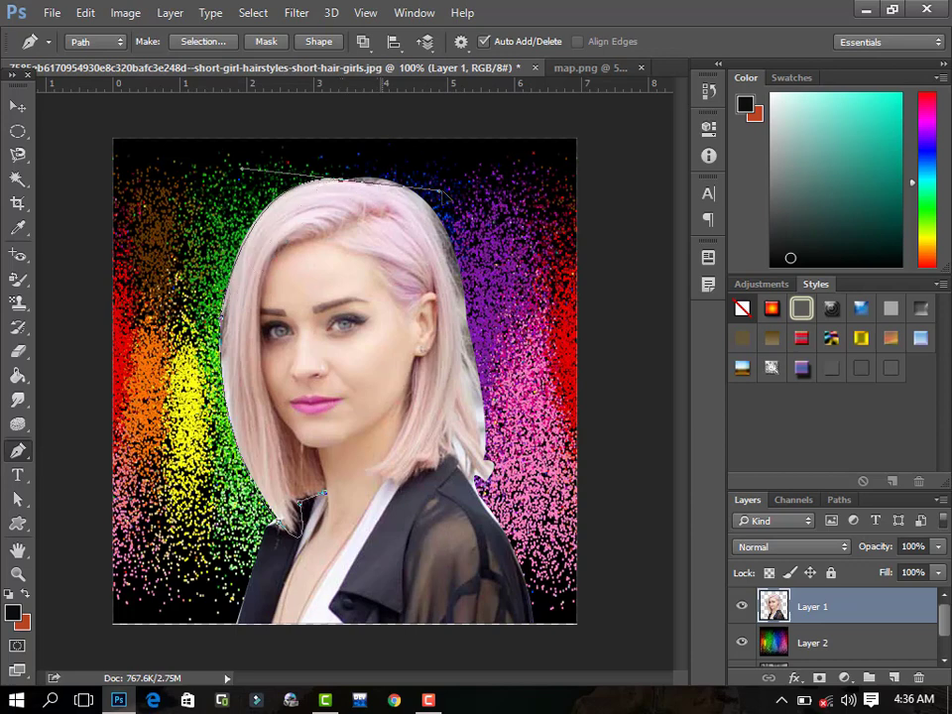
pyautogui.keyDown('alt'); pyautogui.click(341, 182); pyautogui.keyUp('alt')
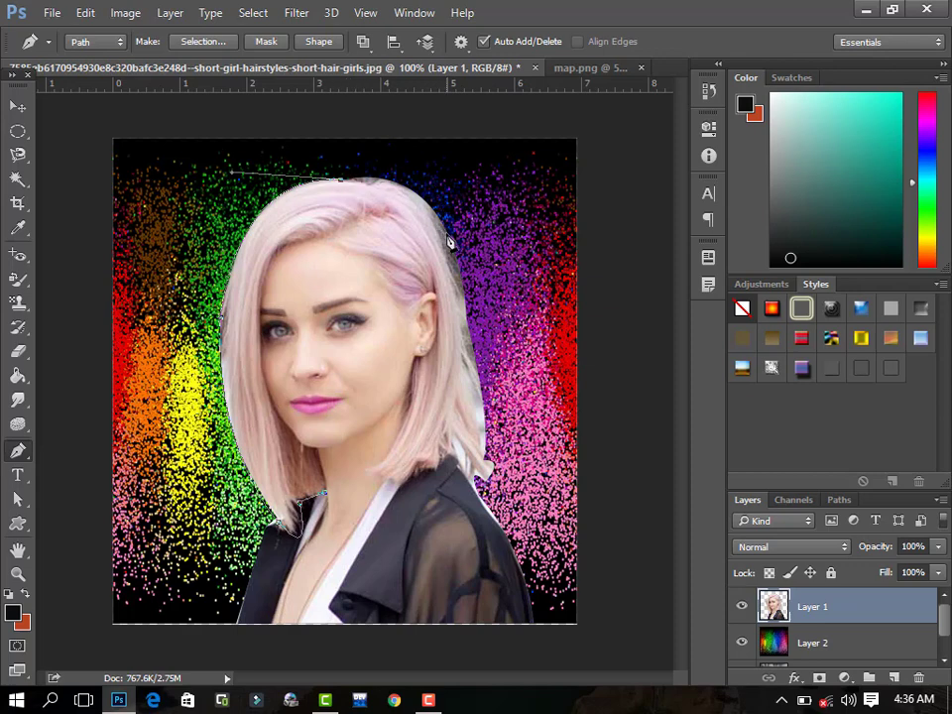
pyautogui.moveTo(448, 236); pyautogui.dragTo(479, 316)
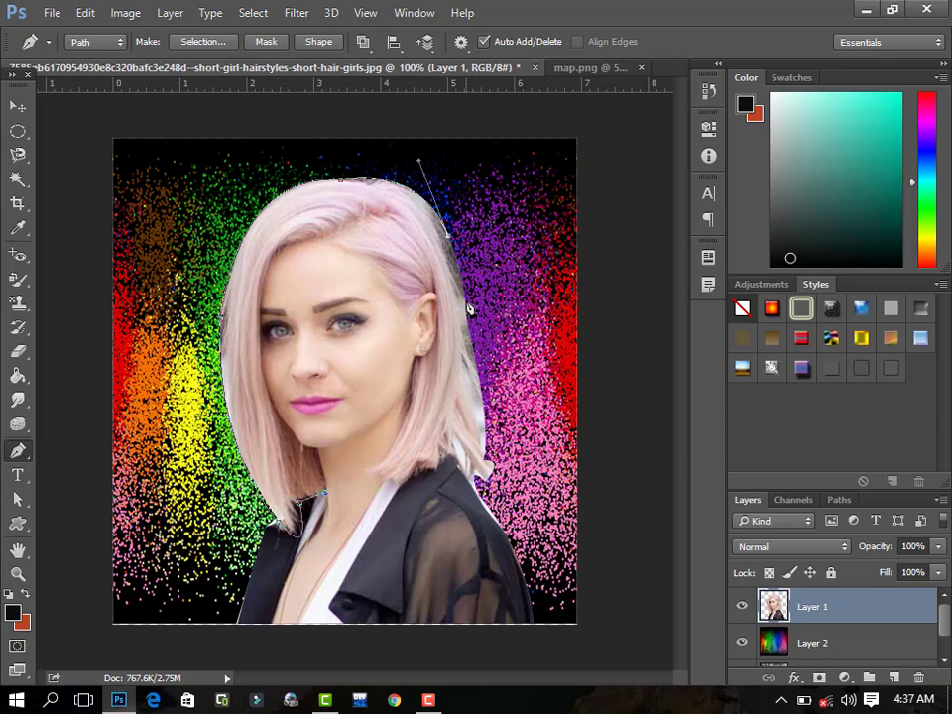
pyautogui.click(466, 300)
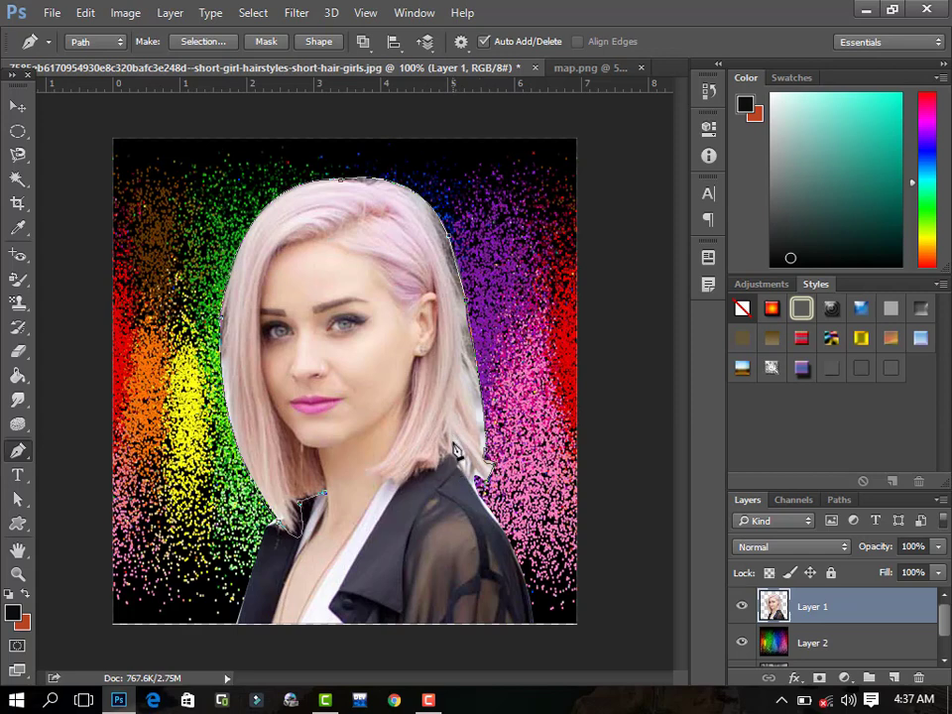
pyautogui.moveTo(441, 473); pyautogui.dragTo(428, 528)
# Continue the pen path up and around the ear, removing a stray anchor.
pyautogui.moveTo(412, 372); pyautogui.dragTo(415, 340)
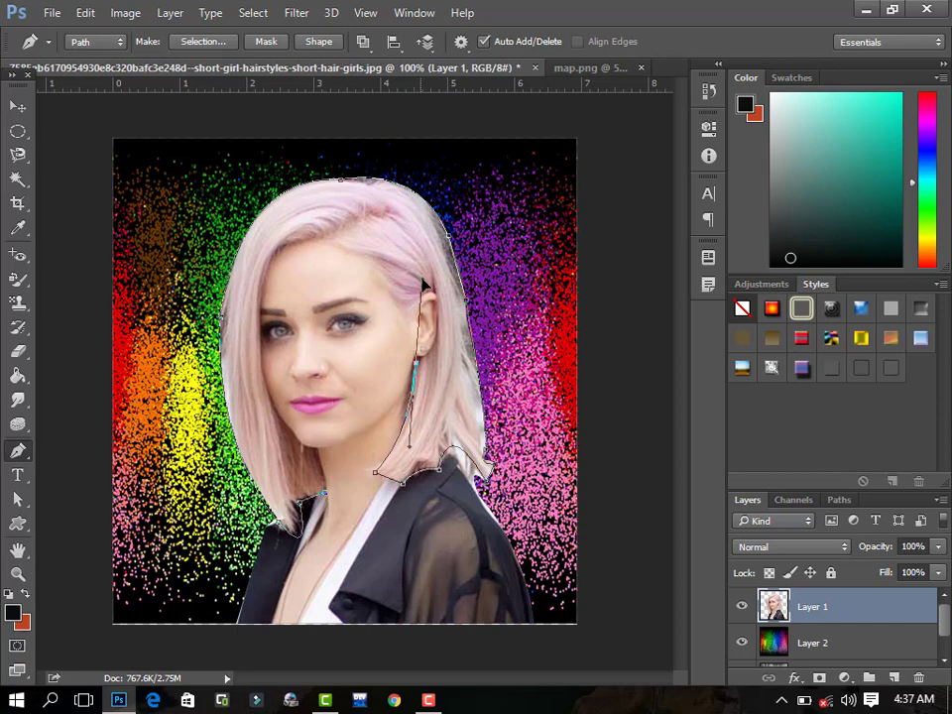
pyautogui.moveTo(421, 282); pyautogui.dragTo(421, 330)
pyautogui.moveTo(428, 296)
pyautogui.mouseDown()
pyautogui.moveTo(368, 268)
pyautogui.moveTo(377, 315)
pyautogui.moveTo(388, 258)
pyautogui.moveTo(378, 263)
pyautogui.moveTo(378, 252)
pyautogui.mouseUp()
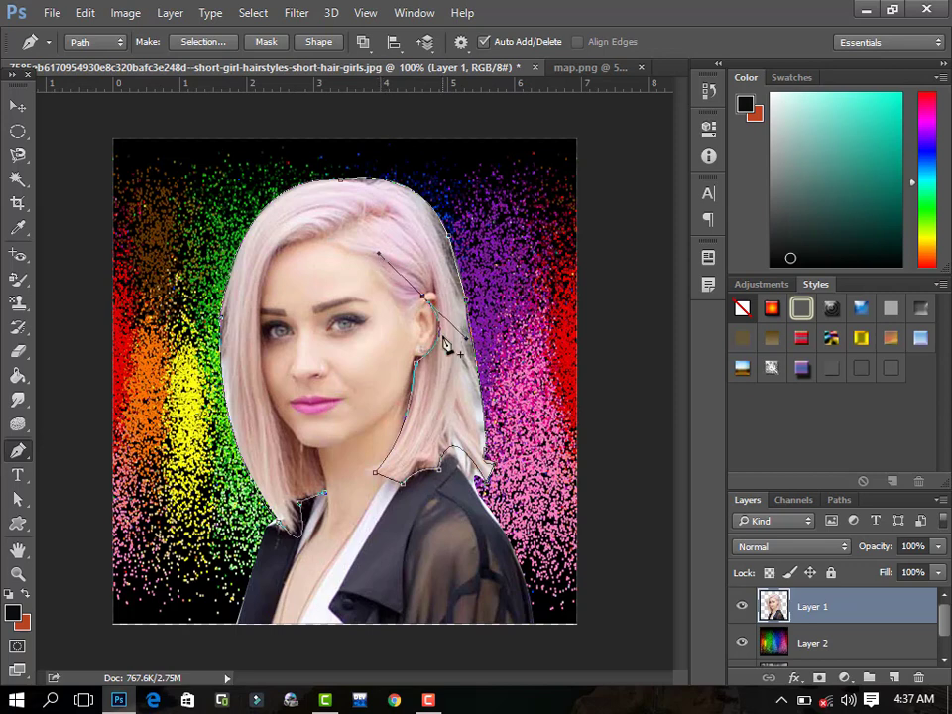
pyautogui.click(425, 297)
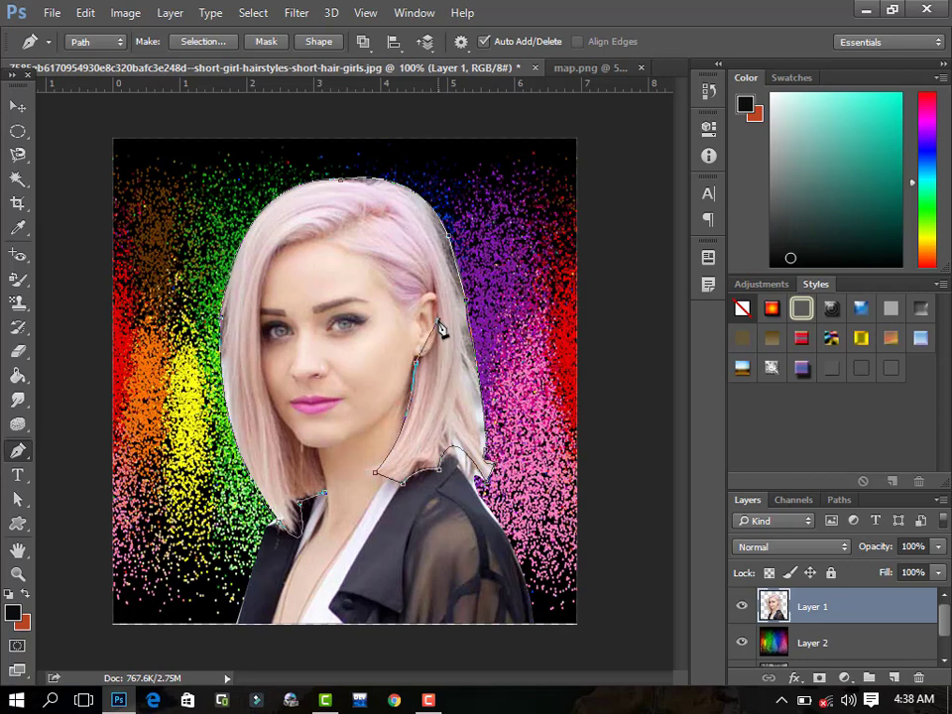
pyautogui.moveTo(440, 323); pyautogui.dragTo(439, 282)
pyautogui.moveTo(439, 323)
pyautogui.keyDown('ctrl'); pyautogui.mouseDown()
pyautogui.moveTo(429, 294)
pyautogui.moveTo(387, 333)
pyautogui.mouseUp(); pyautogui.keyUp('ctrl')
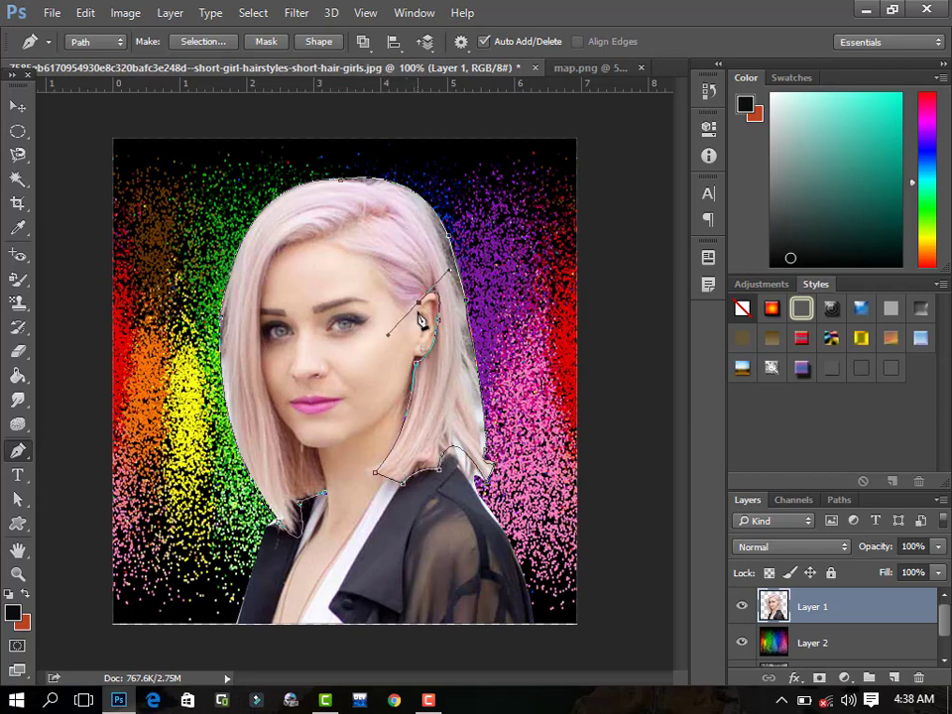
pyautogui.keyDown('alt'); pyautogui.click(421, 305); pyautogui.keyUp('alt')
# Extend the path along the forehead hairline and down the left cheek to the chin.
pyautogui.moveTo(371, 261)
pyautogui.mouseDown()
pyautogui.moveTo(353, 238)
pyautogui.moveTo(371, 250)
pyautogui.moveTo(364, 231)
pyautogui.mouseUp()
pyautogui.click(331, 238)
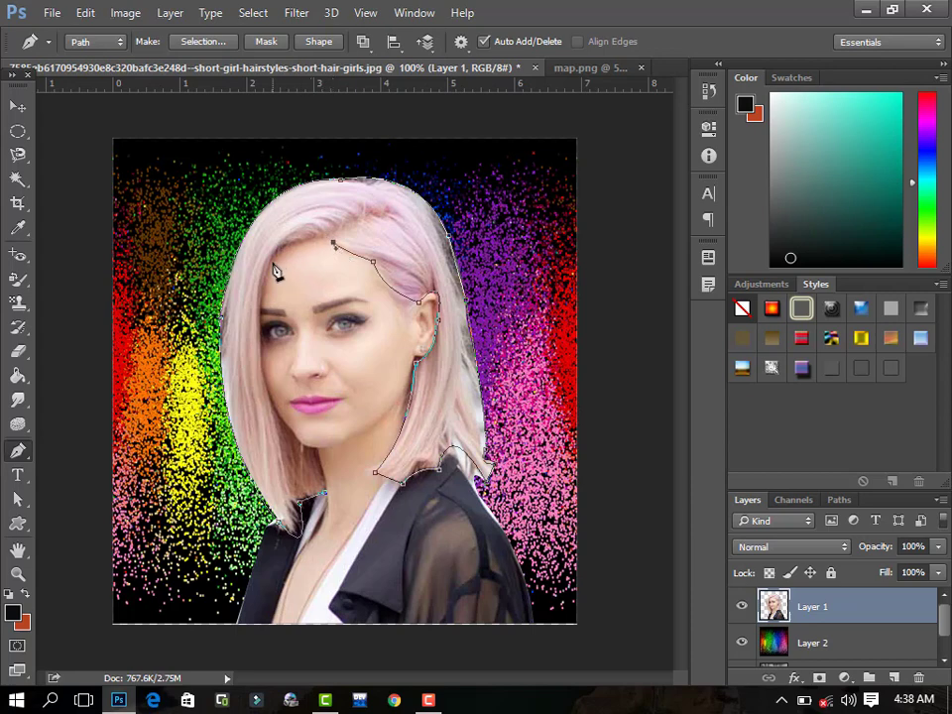
pyautogui.moveTo(261, 313); pyautogui.dragTo(255, 406)
pyautogui.keyDown('alt'); pyautogui.click(262, 314); pyautogui.keyUp('alt')
pyautogui.moveTo(282, 420); pyautogui.dragTo(308, 442)
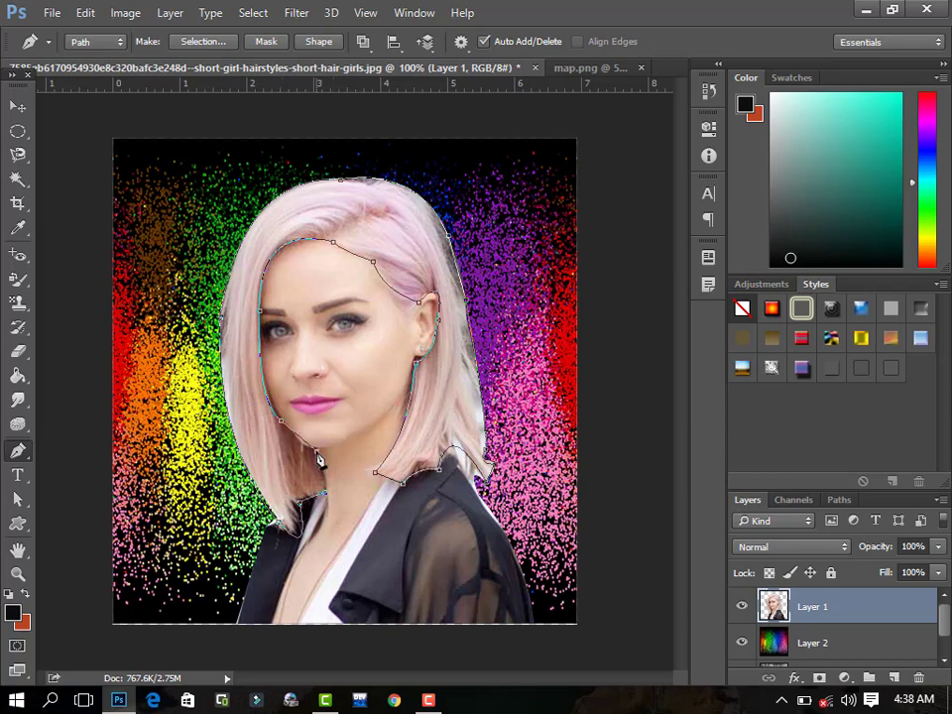
pyautogui.moveTo(326, 450)
pyautogui.mouseDown()
pyautogui.moveTo(333, 455)
pyautogui.moveTo(298, 448)
pyautogui.mouseUp()
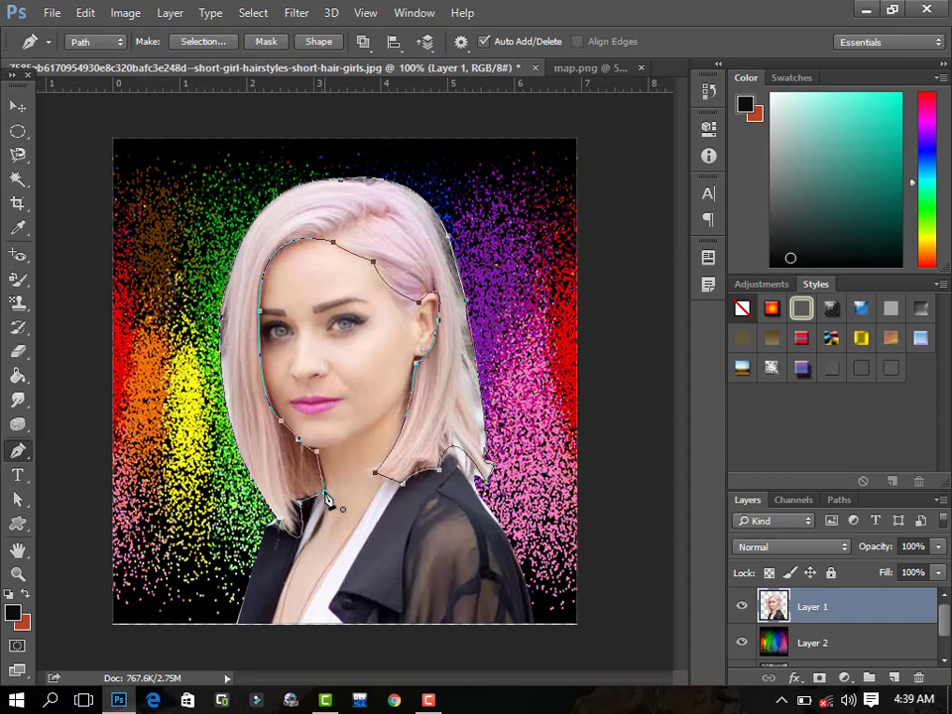
# Close the hair path and convert it to a selection with 0 feather.
pyautogui.click(324, 493)
pyautogui.rightClick(417, 267)
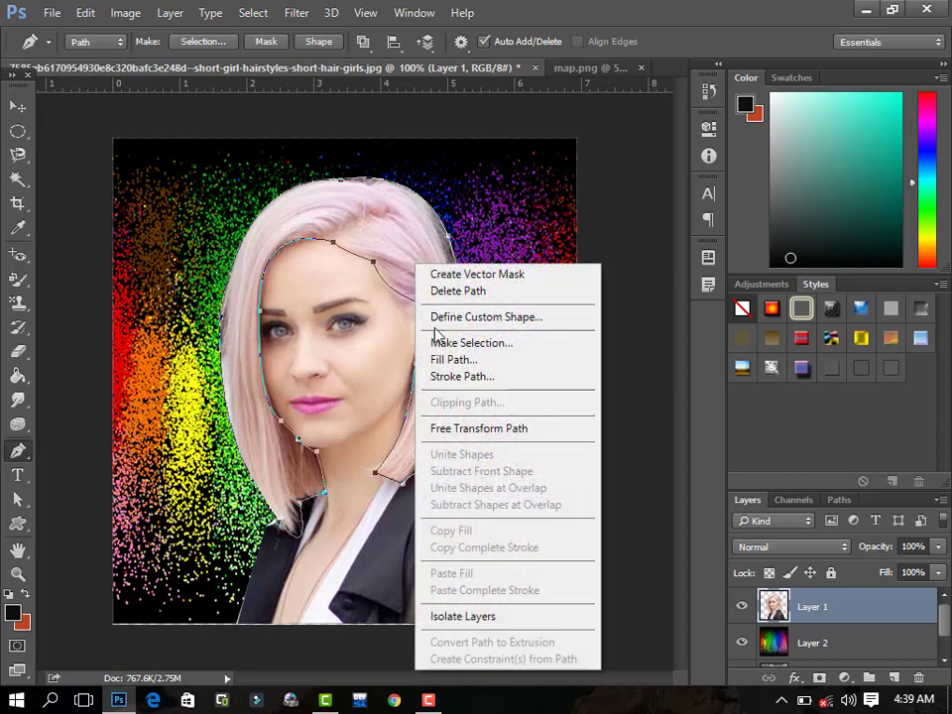
pyautogui.click(436, 341)
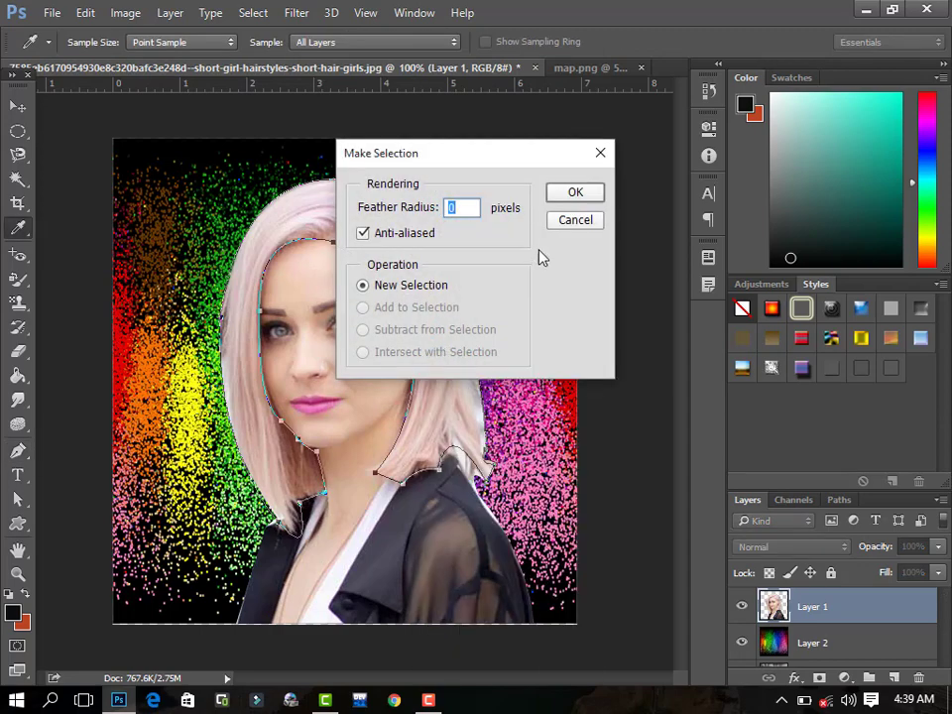
pyautogui.click(558, 197)
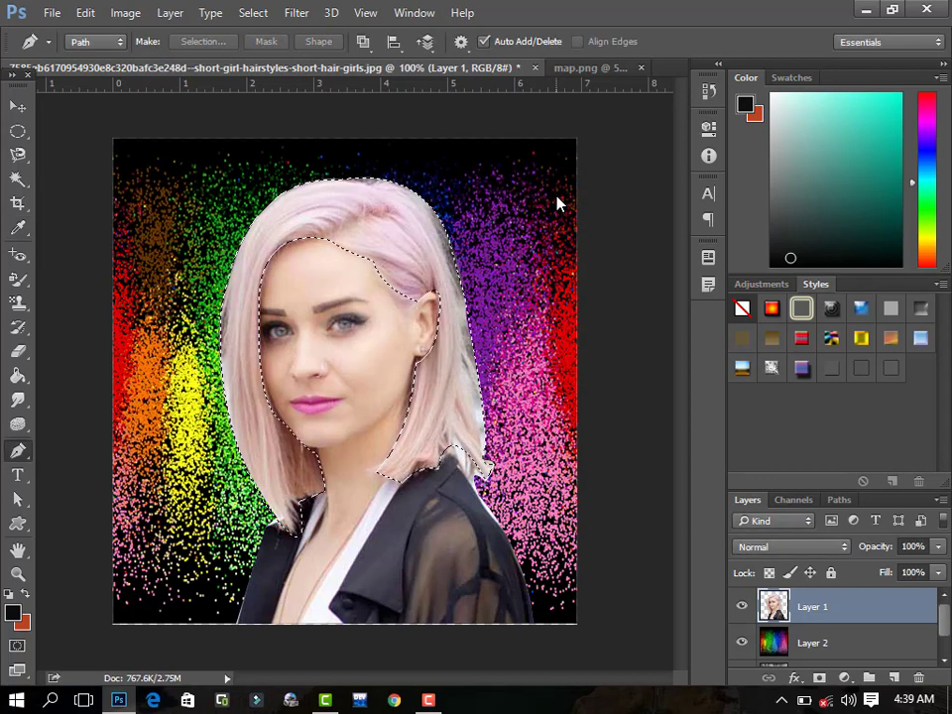
# Refine Edge on the top-right hair edge, outputting the result to Selection.
pyautogui.click(248, 14)
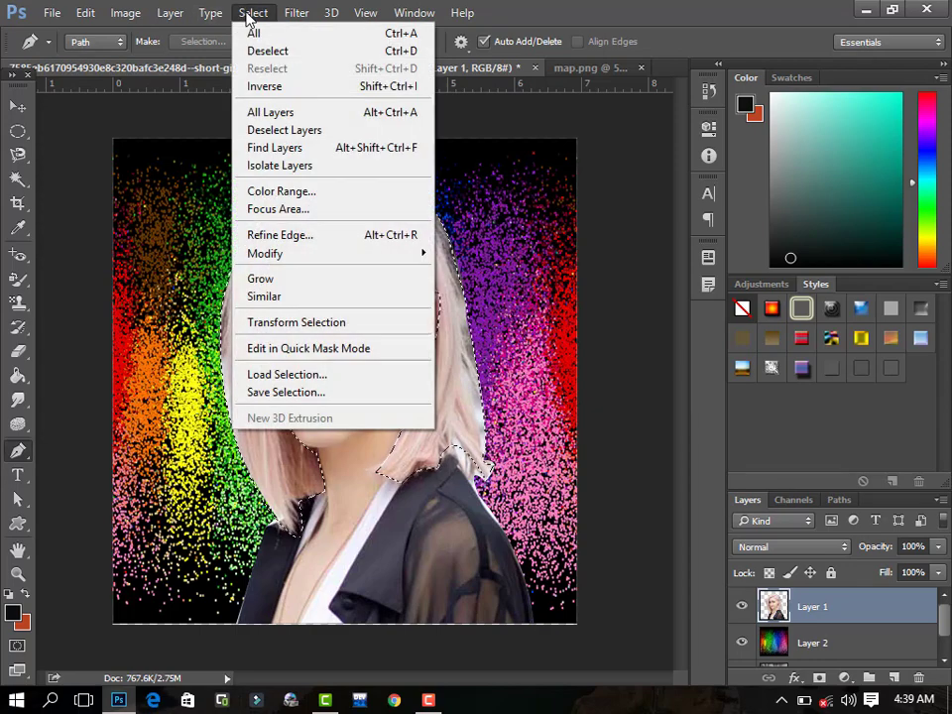
pyautogui.click(314, 238)
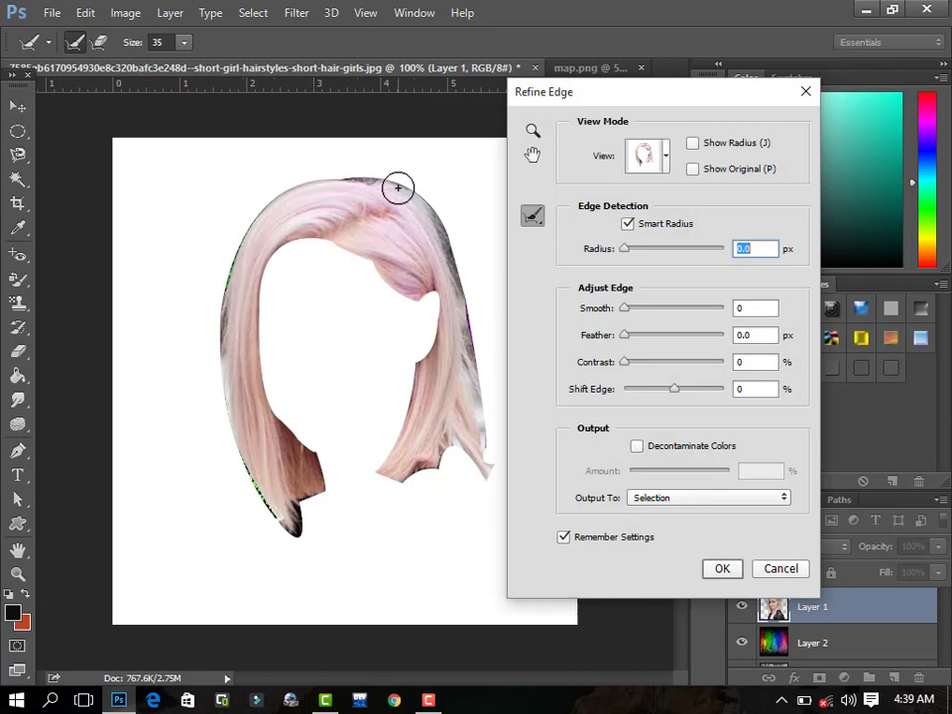
pyautogui.moveTo(397, 187)
pyautogui.mouseDown()
pyautogui.moveTo(440, 257)
pyautogui.moveTo(462, 344)
pyautogui.moveTo(452, 321)
pyautogui.moveTo(459, 327)
pyautogui.mouseUp()
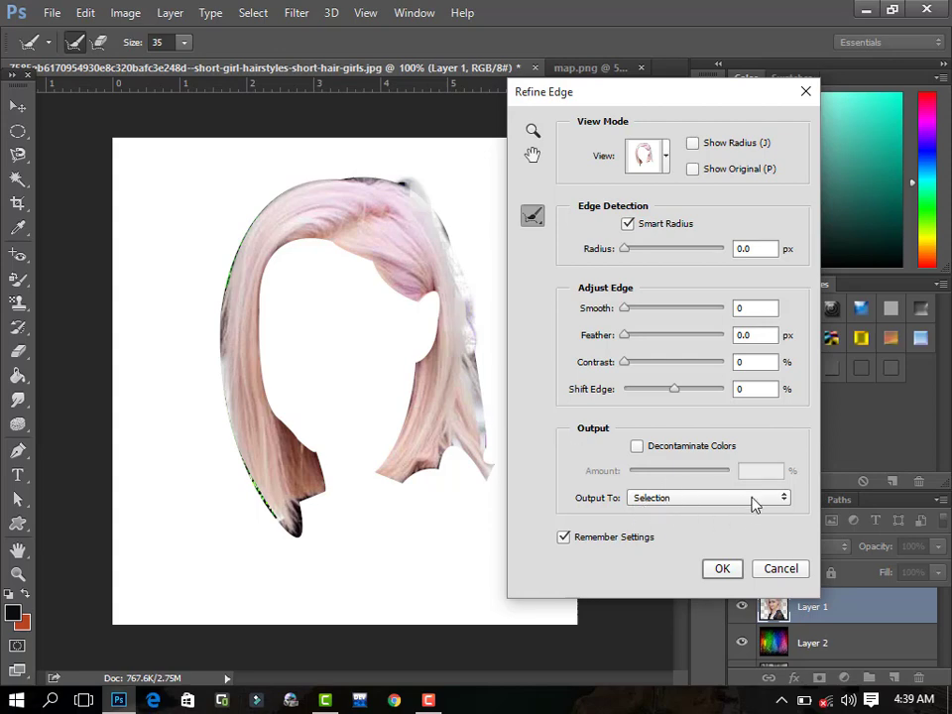
pyautogui.click(784, 504)
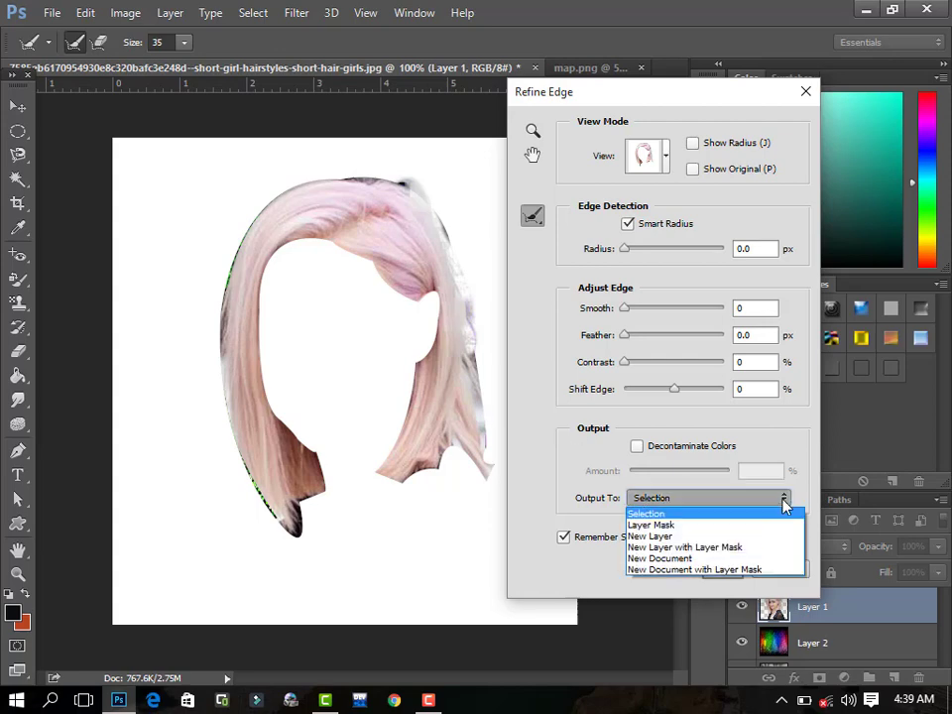
pyautogui.click(712, 515)
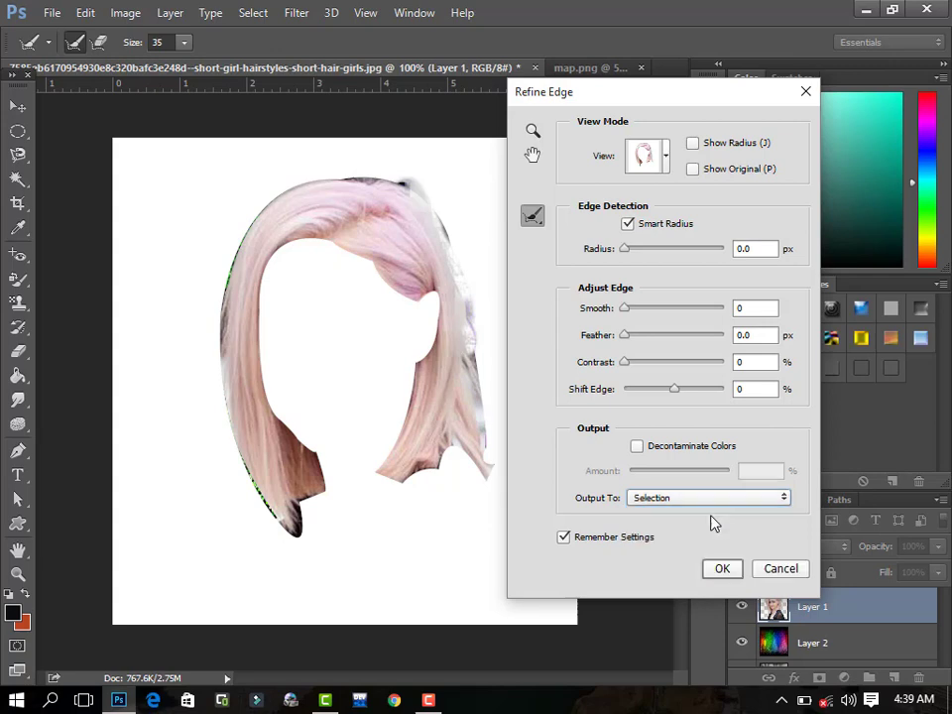
pyautogui.click(721, 568)
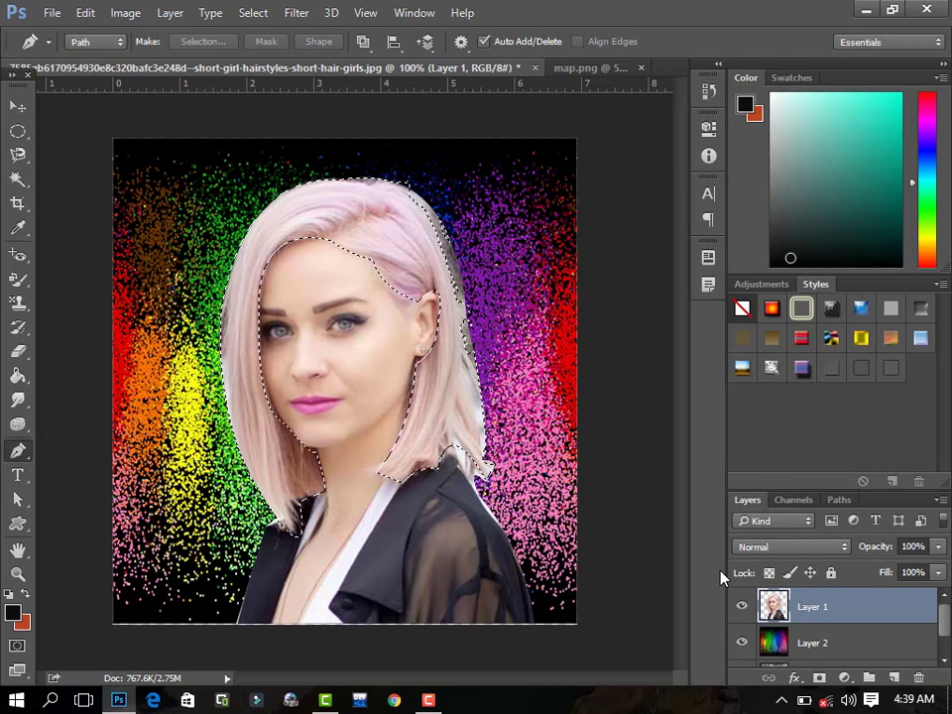
# Add a Selective Color adjustment layer masked to the hair and float its Properties panel.
pyautogui.click(844, 677)
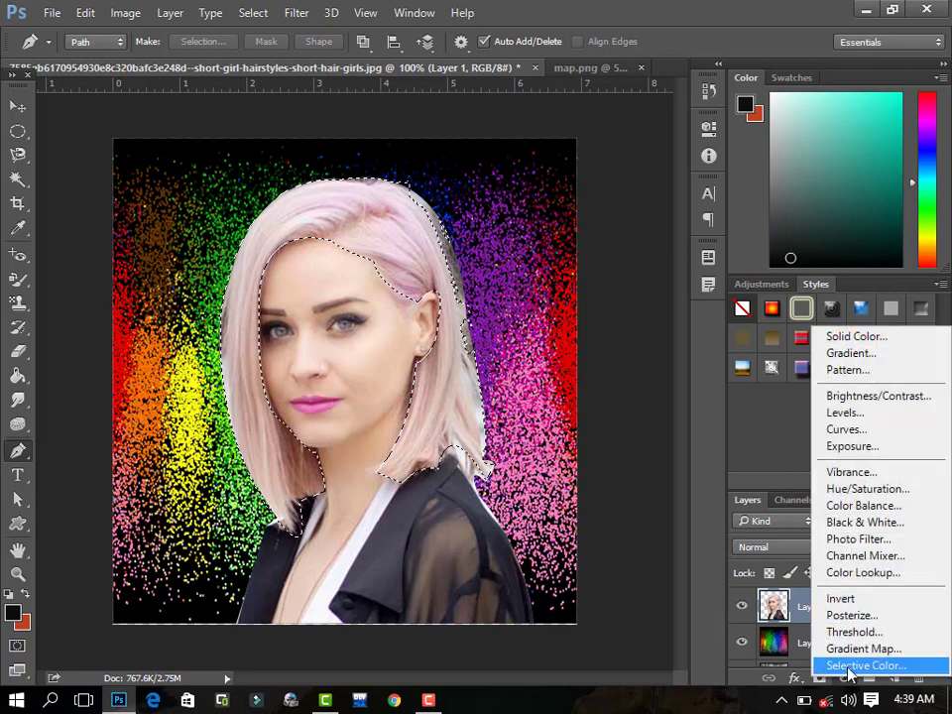
pyautogui.click(849, 666)
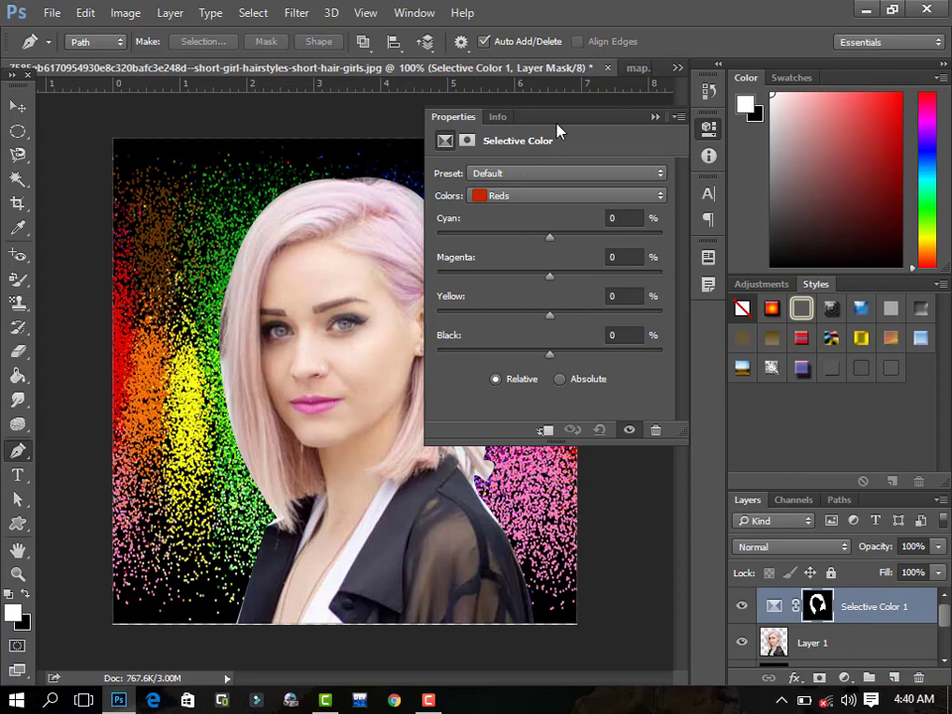
pyautogui.moveTo(561, 125); pyautogui.dragTo(697, 130)
pyautogui.moveTo(617, 118)
pyautogui.mouseDown()
pyautogui.moveTo(297, 118)
pyautogui.moveTo(153, 73)
pyautogui.mouseUp()
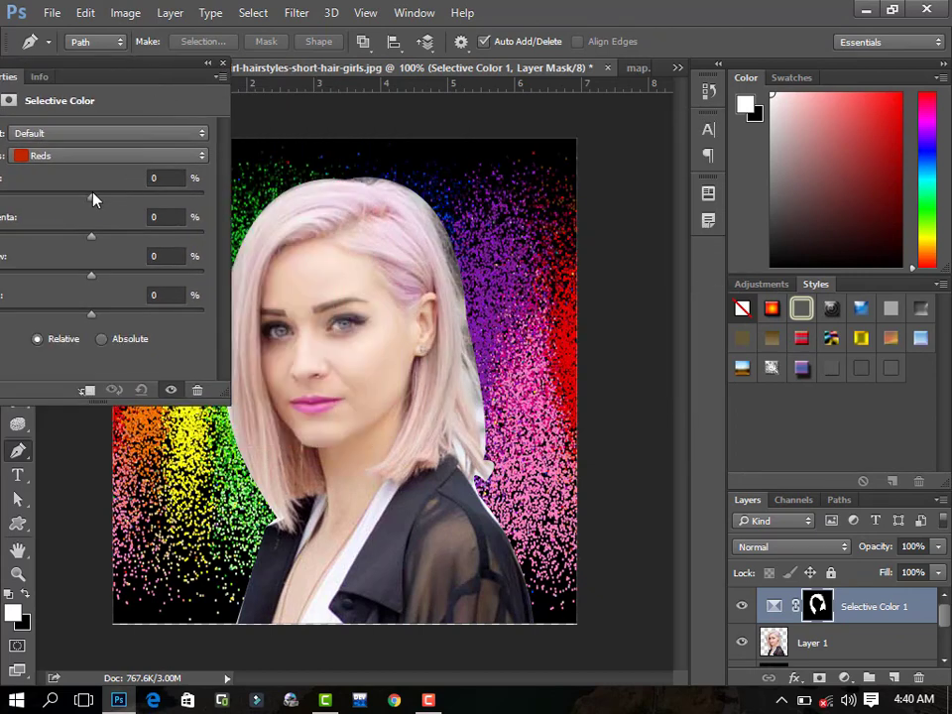
pyautogui.moveTo(131, 67); pyautogui.dragTo(102, 64)
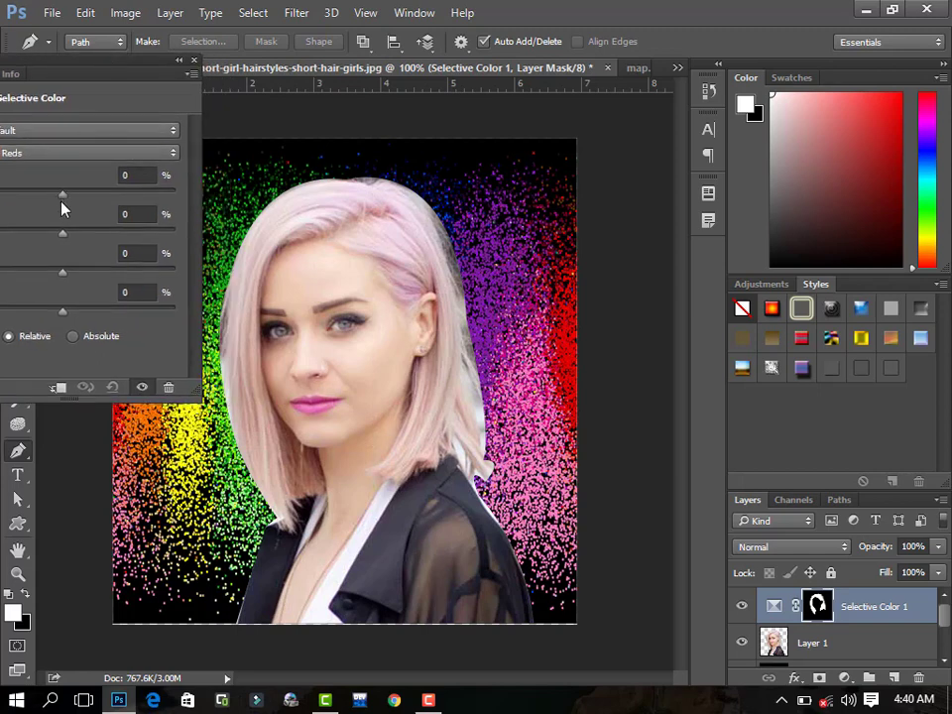
# Experiment with Cyan and Magenta values for the Reds in Selective Color.
pyautogui.moveTo(63, 195); pyautogui.dragTo(194, 201)
pyautogui.moveTo(76, 200); pyautogui.dragTo(2, 197)
pyautogui.moveTo(85, 77); pyautogui.dragTo(127, 35)
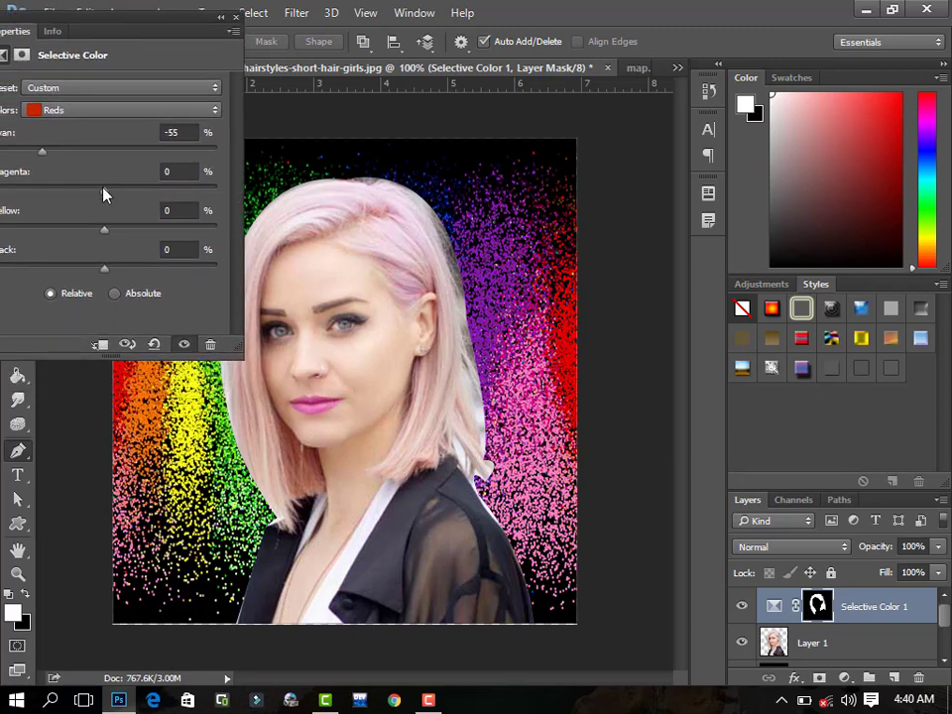
pyautogui.moveTo(104, 190); pyautogui.dragTo(82, 190)
pyautogui.moveTo(81, 198)
pyautogui.mouseDown()
pyautogui.moveTo(158, 198)
pyautogui.moveTo(184, 234)
pyautogui.moveTo(178, 248)
pyautogui.moveTo(98, 250)
pyautogui.moveTo(198, 276)
pyautogui.moveTo(201, 255)
pyautogui.moveTo(95, 182)
pyautogui.moveTo(58, 140)
pyautogui.moveTo(3, 179)
pyautogui.moveTo(148, 212)
pyautogui.moveTo(251, 212)
pyautogui.moveTo(33, 202)
pyautogui.moveTo(4, 159)
pyautogui.moveTo(113, 184)
pyautogui.moveTo(259, 191)
pyautogui.moveTo(139, 216)
pyautogui.moveTo(114, 195)
pyautogui.mouseUp()
pyautogui.click(41, 153)
pyautogui.moveTo(41, 153); pyautogui.dragTo(74, 154)
# Finish the Reds at Cyan +32, Magenta +100, Yellow -47, Black +88.
pyautogui.moveTo(104, 229)
pyautogui.mouseDown()
pyautogui.moveTo(47, 234)
pyautogui.moveTo(214, 248)
pyautogui.moveTo(88, 225)
pyautogui.moveTo(15, 226)
pyautogui.moveTo(121, 223)
pyautogui.moveTo(237, 250)
pyautogui.moveTo(21, 224)
pyautogui.moveTo(121, 234)
pyautogui.moveTo(25, 234)
pyautogui.mouseUp()
pyautogui.moveTo(104, 274)
pyautogui.mouseDown()
pyautogui.moveTo(44, 270)
pyautogui.moveTo(151, 276)
pyautogui.mouseUp()
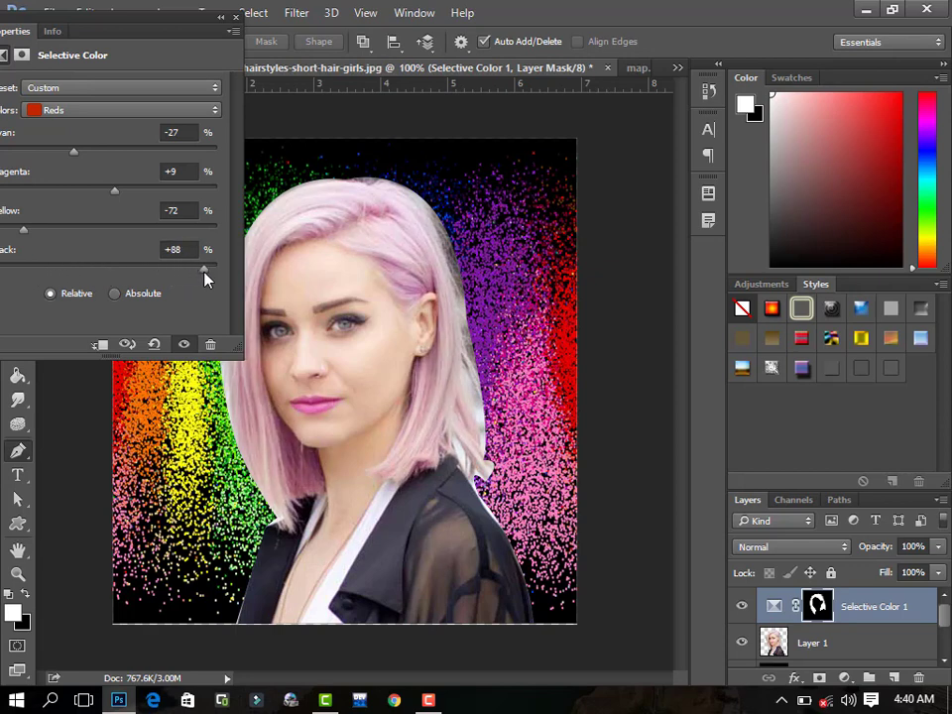
pyautogui.moveTo(28, 233); pyautogui.dragTo(52, 236)
pyautogui.moveTo(115, 188); pyautogui.dragTo(202, 218)
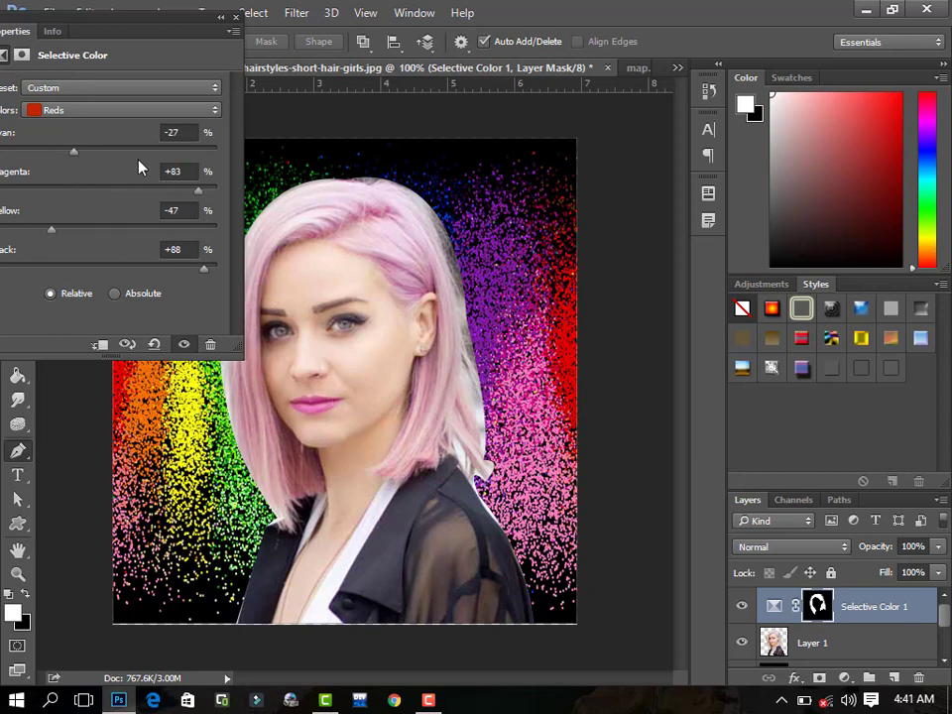
pyautogui.moveTo(73, 154); pyautogui.dragTo(142, 165)
pyautogui.moveTo(199, 191); pyautogui.dragTo(219, 203)
pyautogui.click(220, 18)
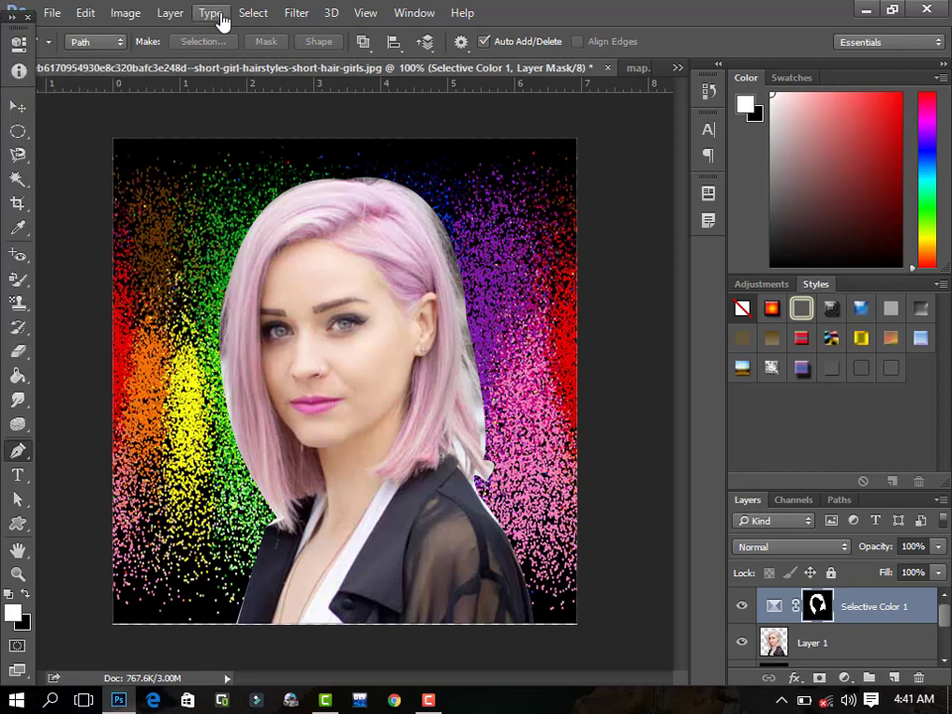
pyautogui.click(171, 108)
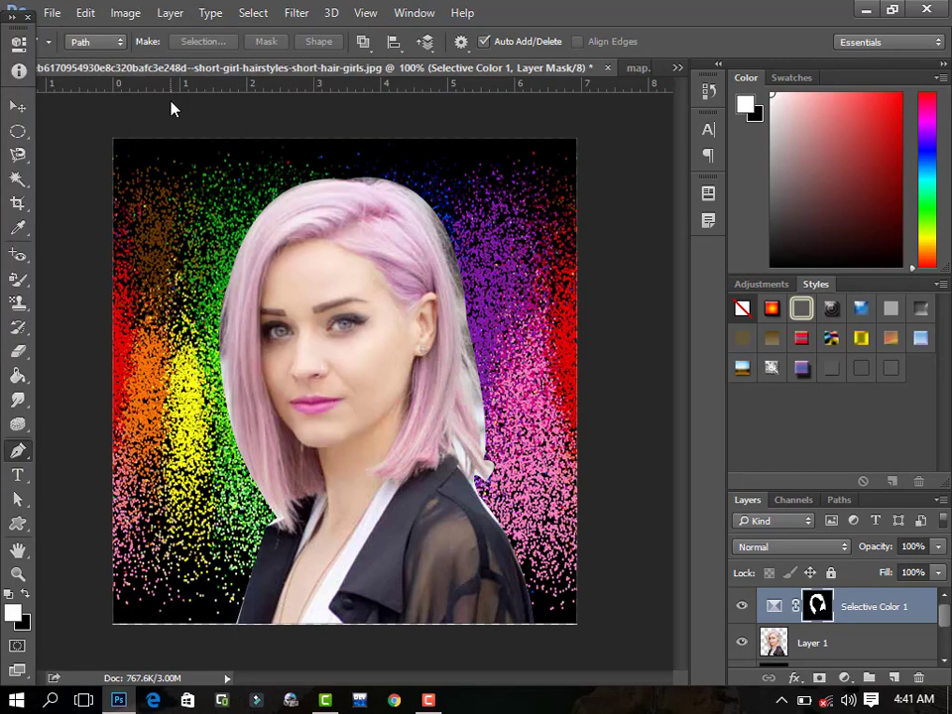